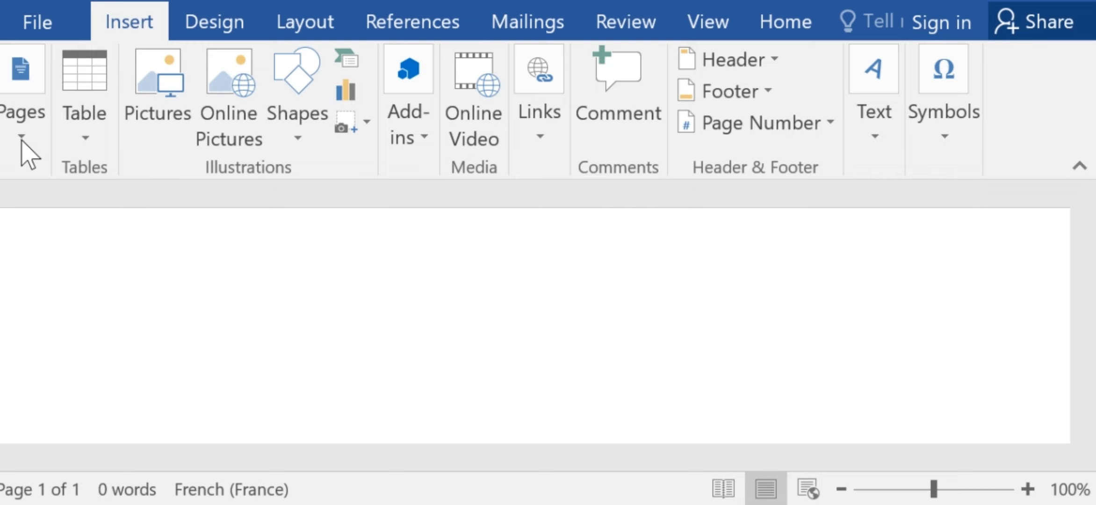
{"action": "left_click", "coordinate": [22, 143]}
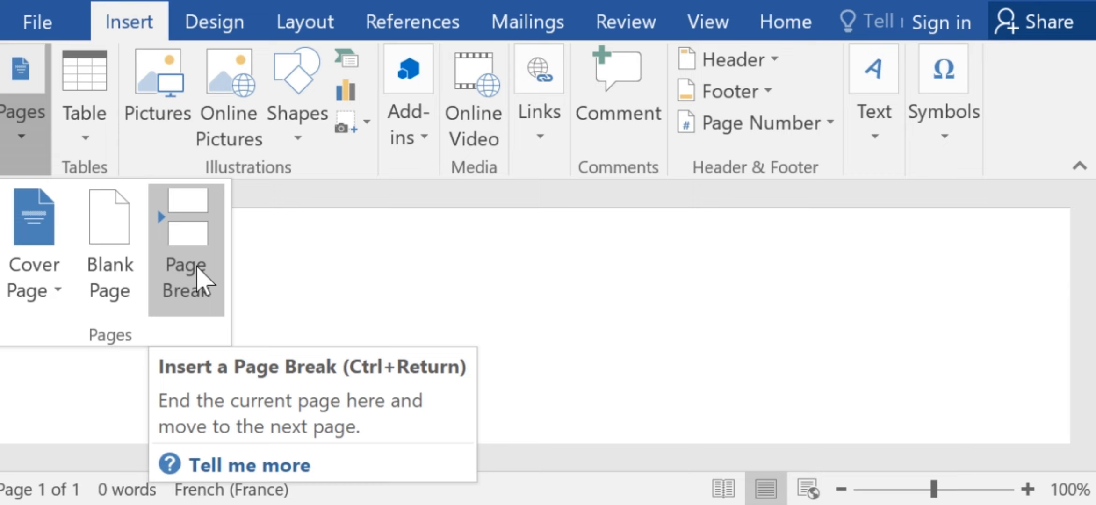
{"action": "left_click", "coordinate": [202, 281]}
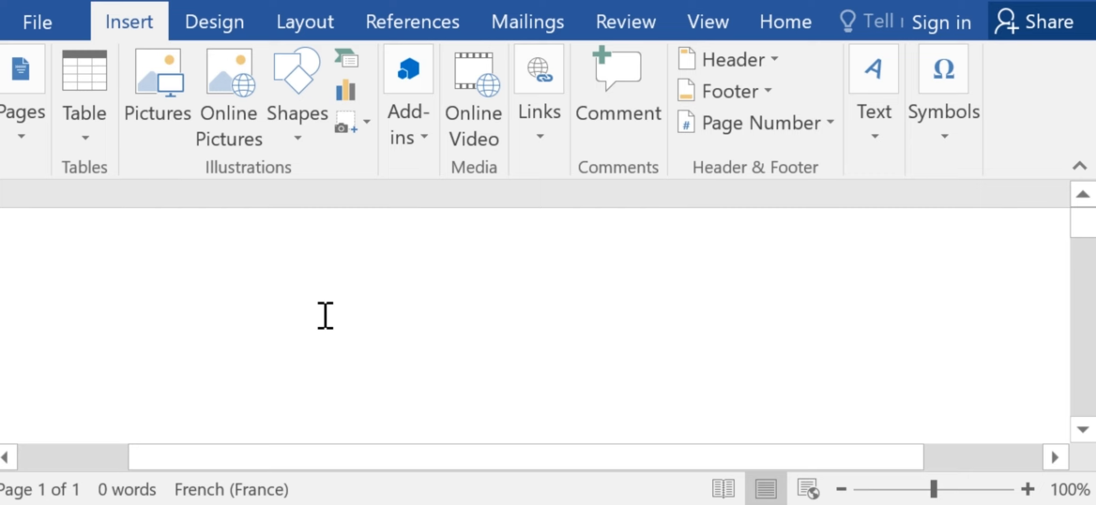
Enter the line "Murakaze neza kuri youtube channel yacu scoot entertainment" in the blank document.
{"action": "type", "text": "murakaze "}
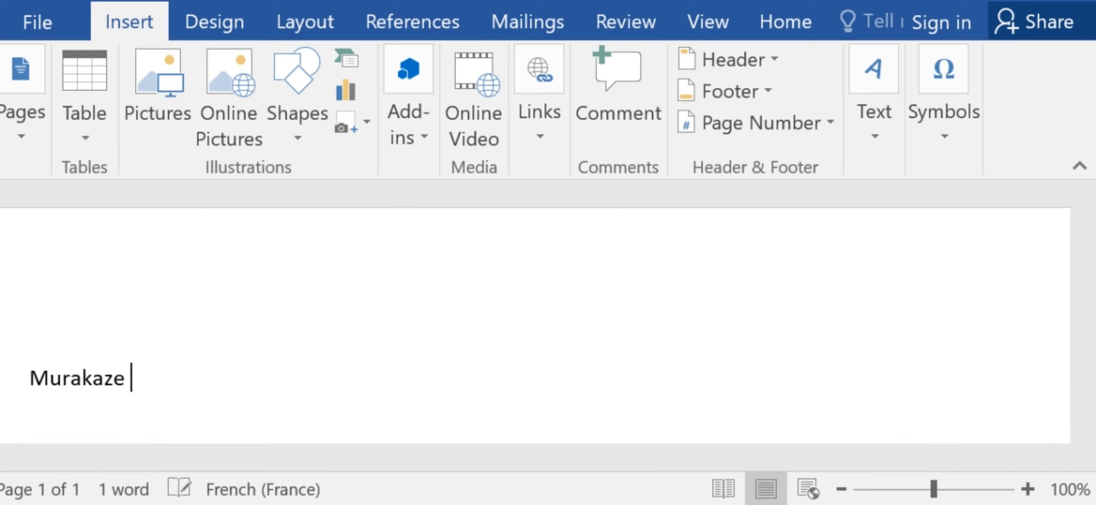
{"action": "type", "text": "neza k"}
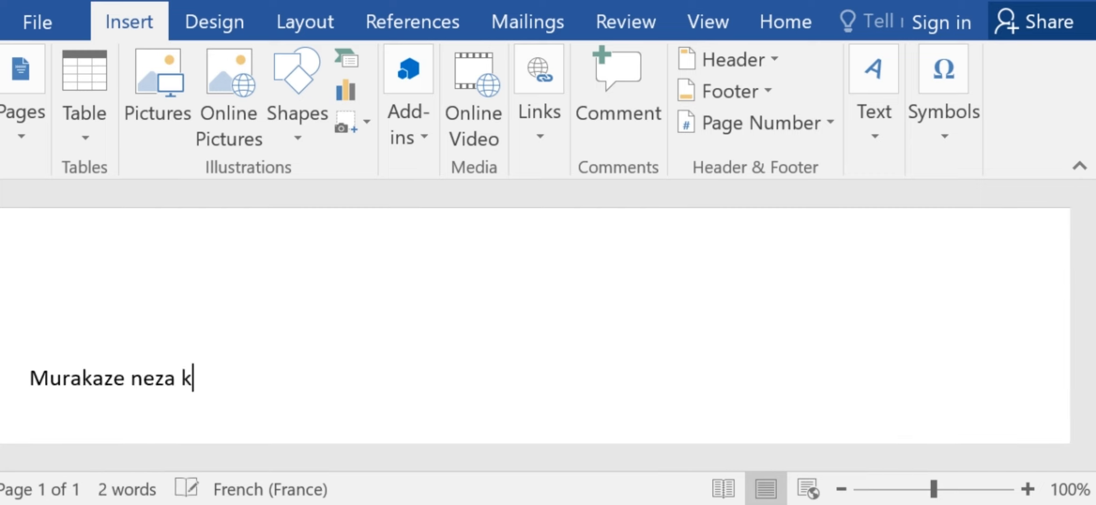
{"action": "type", "text": "uri youtube"}
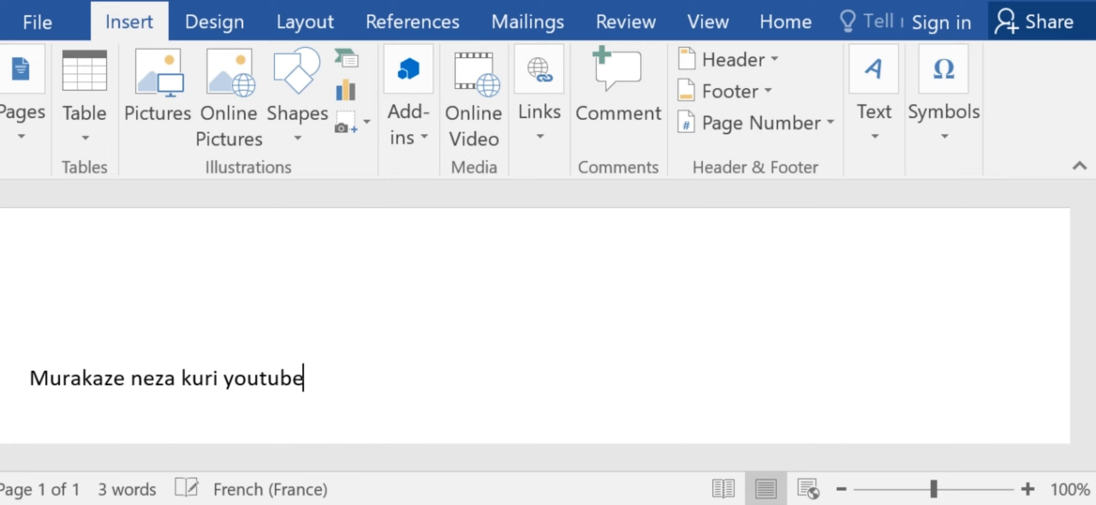
{"action": "type", "text": " channel "}
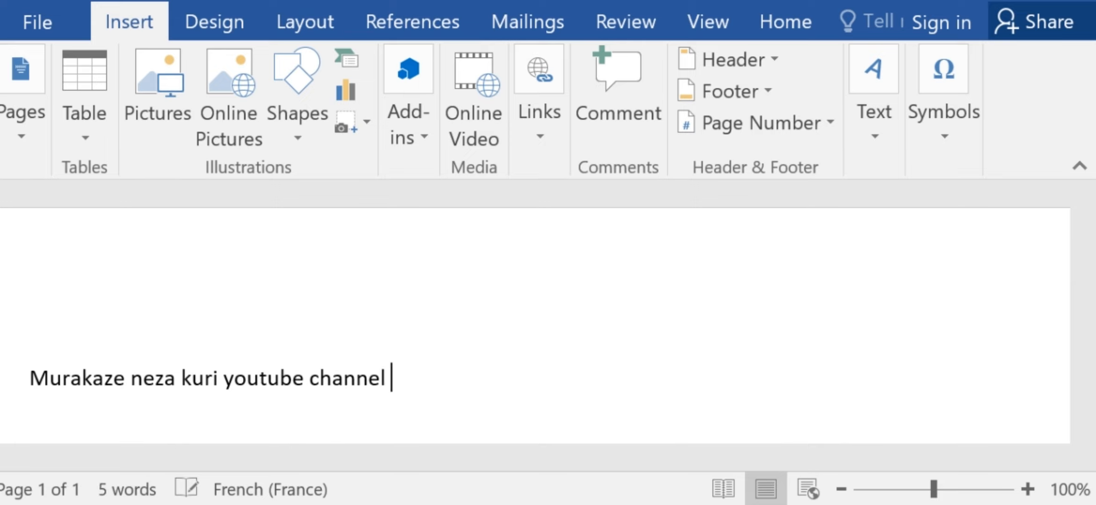
{"action": "type", "text": "yacu "}
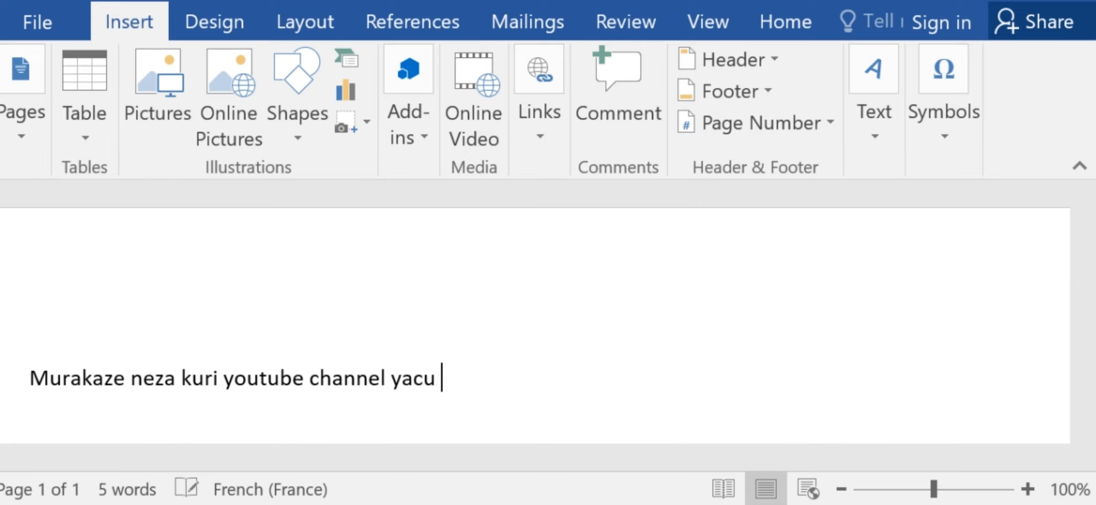
{"action": "type", "text": "scoot enert"}
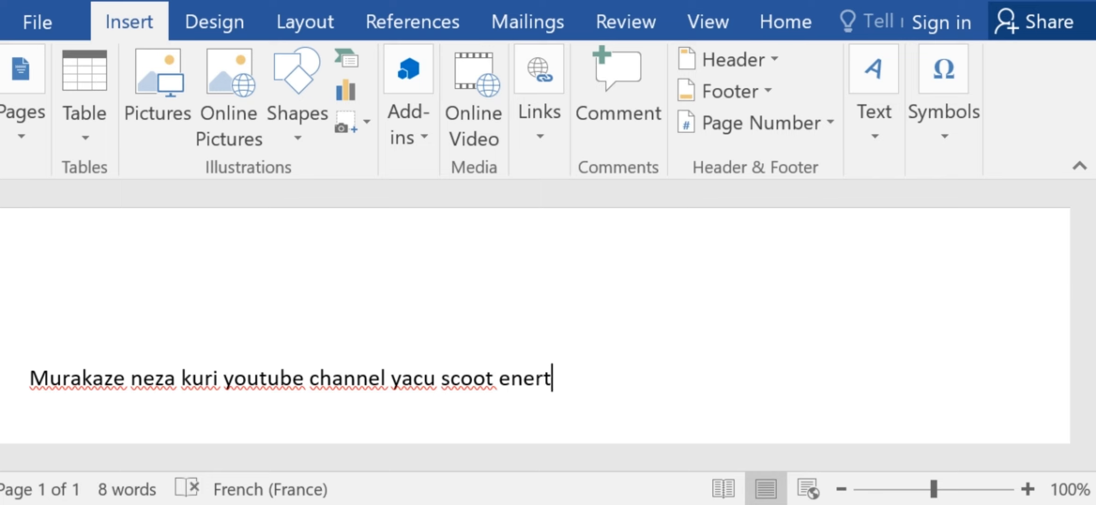
{"action": "key", "text": "BackSpace"}
{"action": "key", "text": "BackSpace"}
{"action": "key", "text": "BackSpace"}
{"action": "type", "text": "te"}
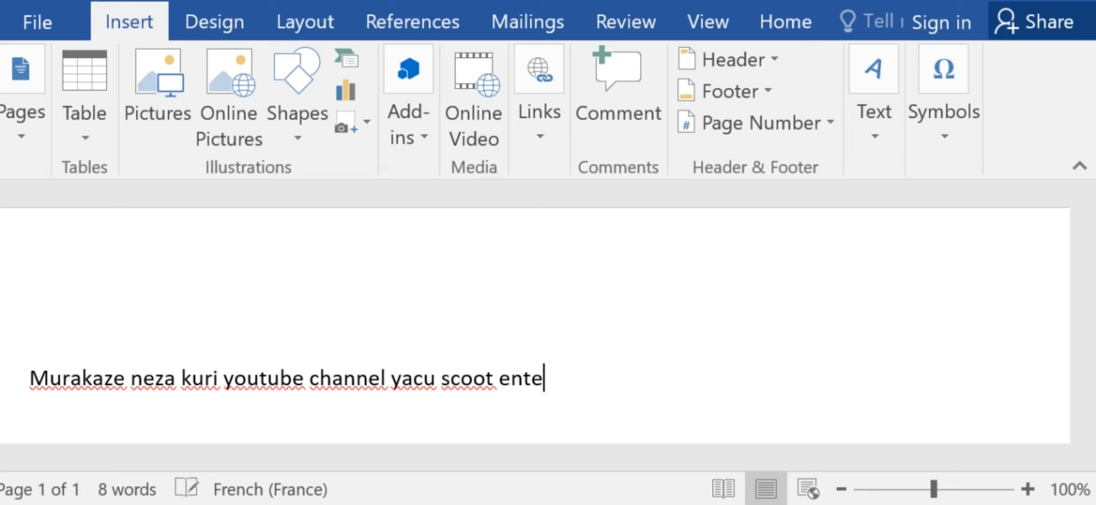
{"action": "type", "text": "rtainment"}
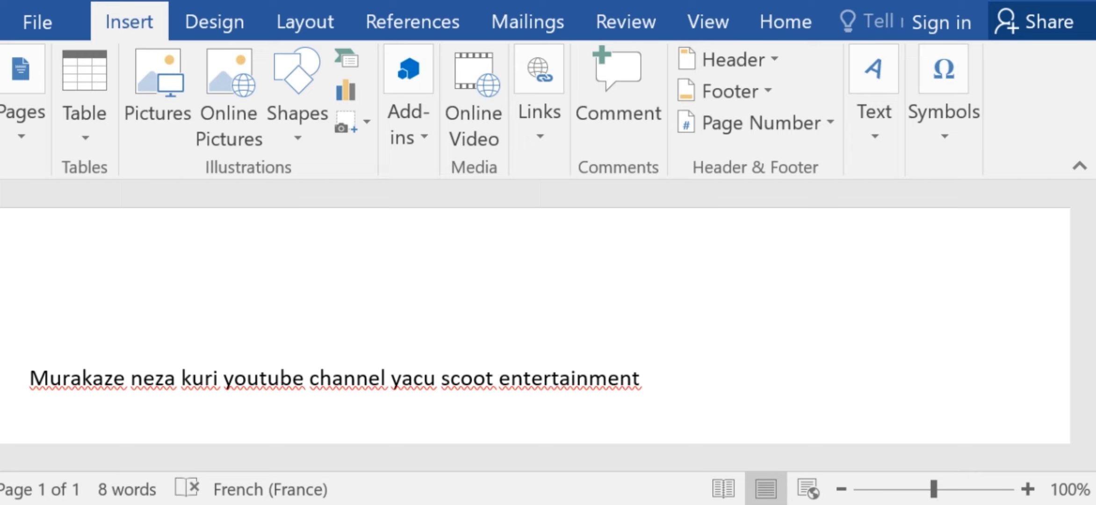
Correct the word "scoot" to "scott" in the typed line.
{"action": "left_click", "coordinate": [486, 377]}
{"action": "key", "text": "BackSpace"}
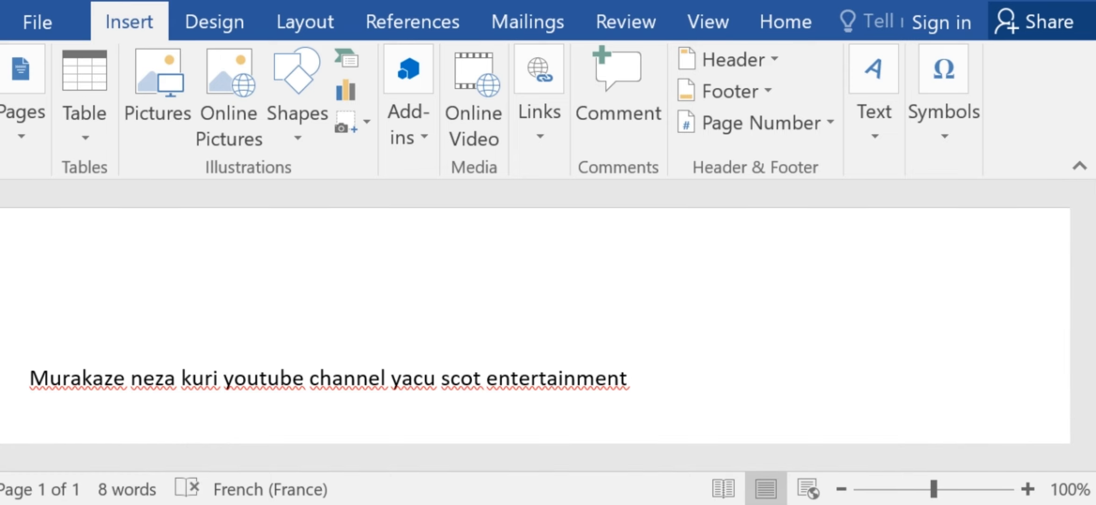
{"action": "type", "text": "t"}
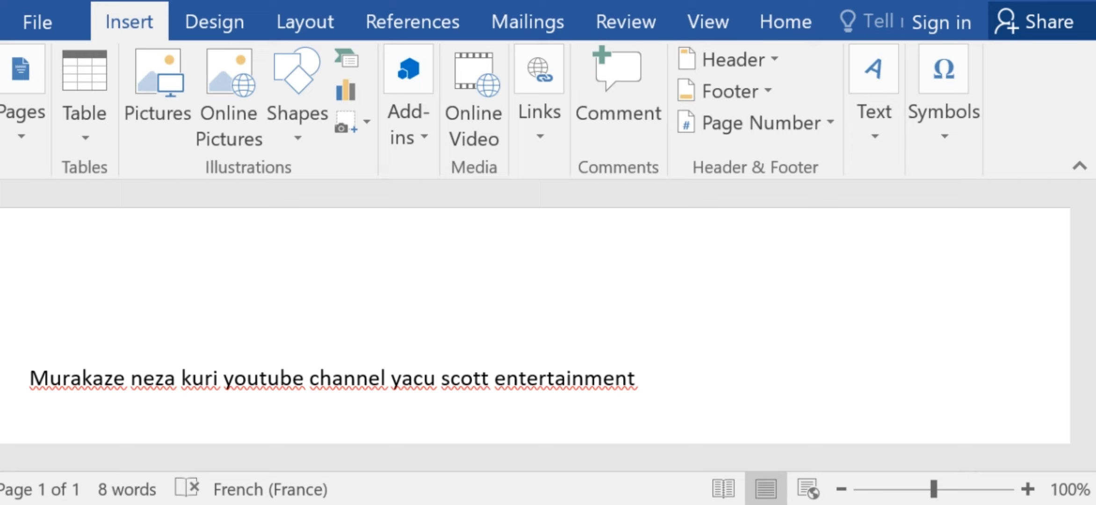
Insert the built-in blue cover page with diagonal white lines before the typed line.
{"action": "left_click", "coordinate": [28, 356]}
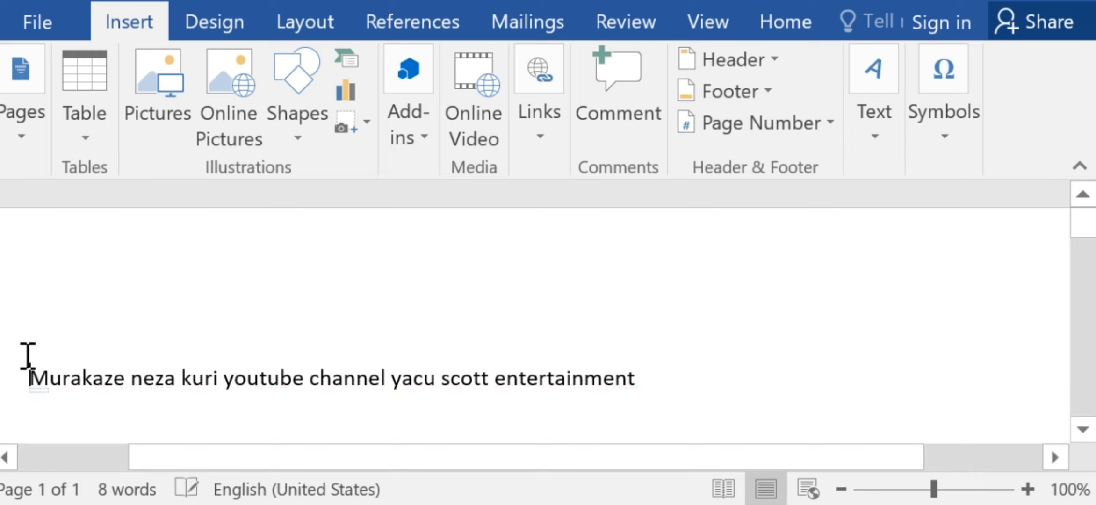
{"action": "left_click", "coordinate": [23, 140]}
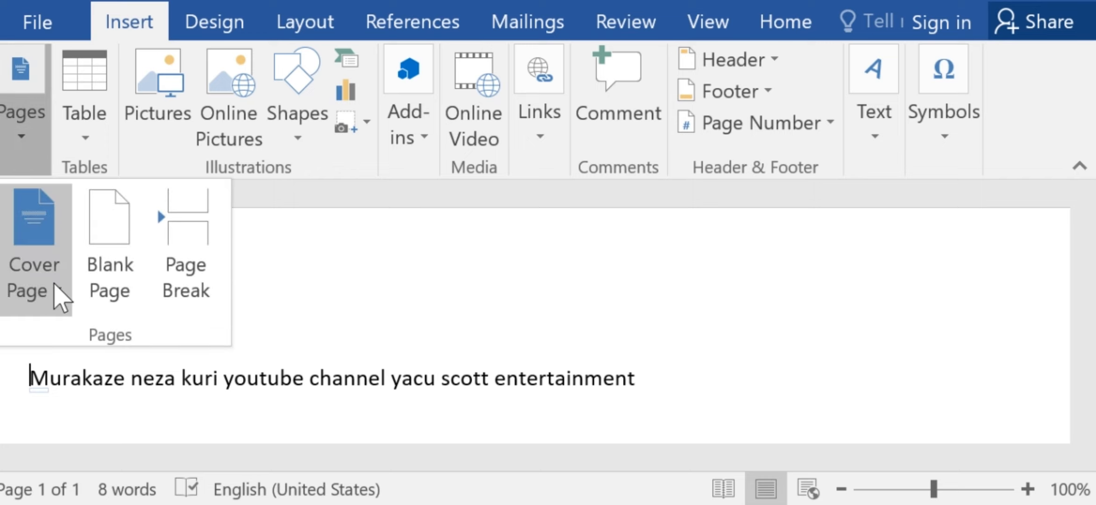
{"action": "left_click", "coordinate": [57, 289]}
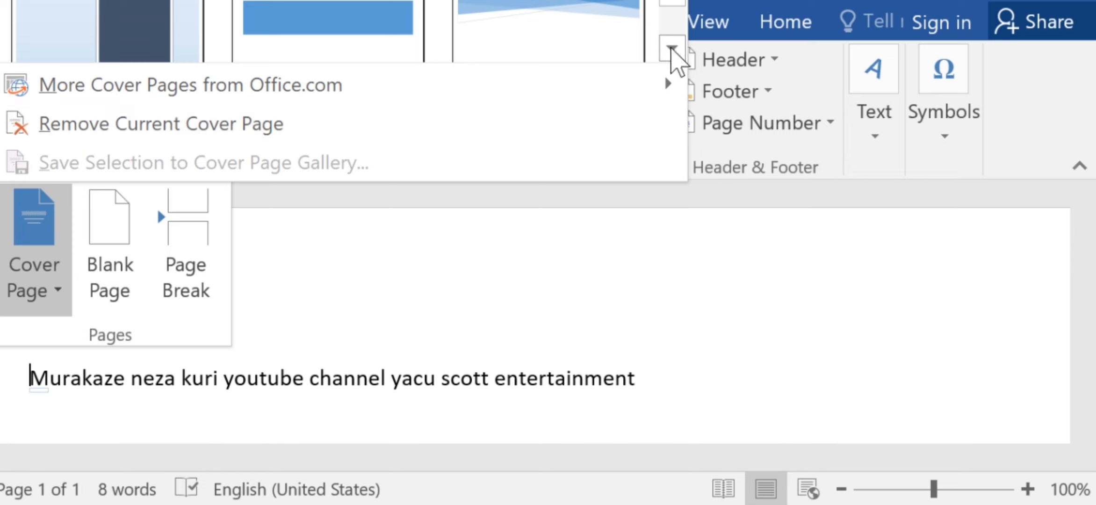
{"action": "left_click", "coordinate": [672, 48]}
{"action": "left_click", "coordinate": [673, 49]}
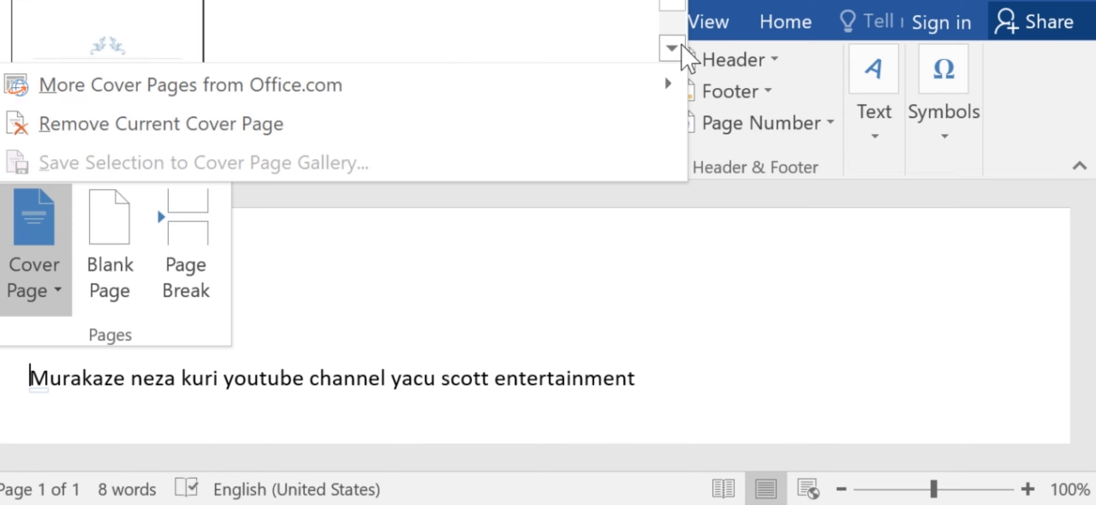
{"action": "left_click", "coordinate": [672, 48]}
{"action": "left_click", "coordinate": [672, 47]}
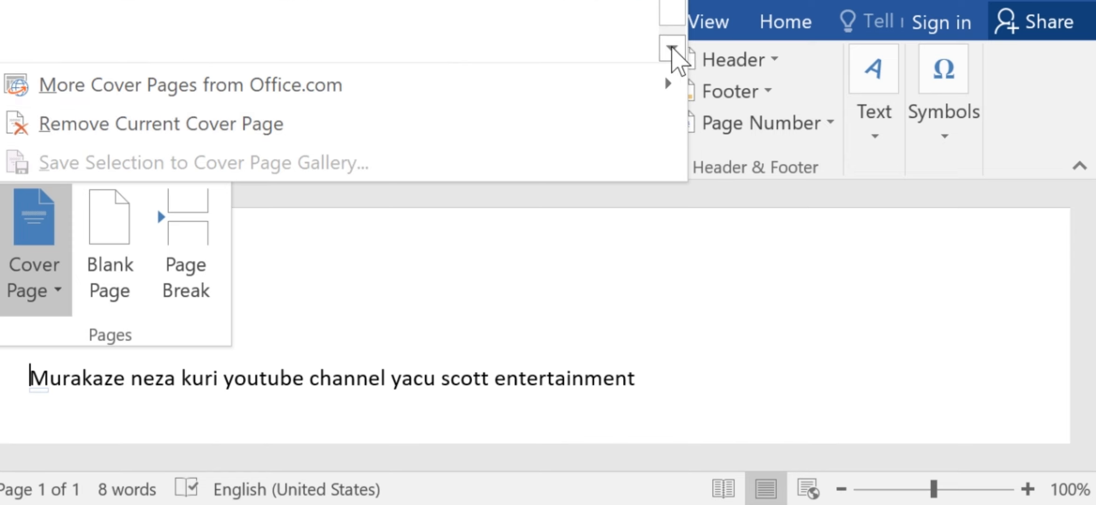
{"action": "left_click", "coordinate": [73, 28]}
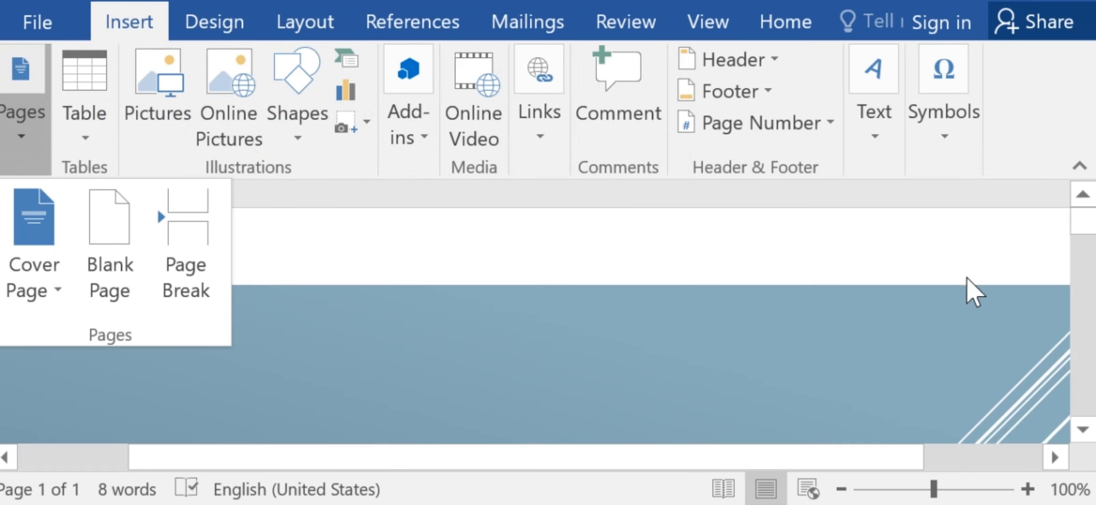
Set the cover page title to "INSERT TABS MICROSOFT WORD" and clear the document subtitle placeholder.
{"action": "left_click_drag", "start_coordinate": [1084, 222], "coordinate": [1083, 300]}
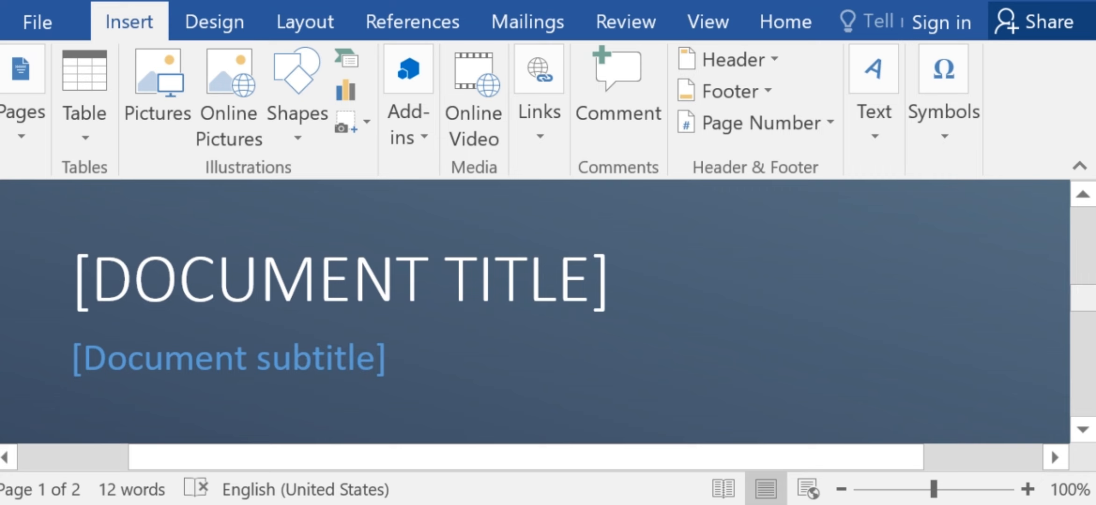
{"action": "left_click", "coordinate": [589, 286]}
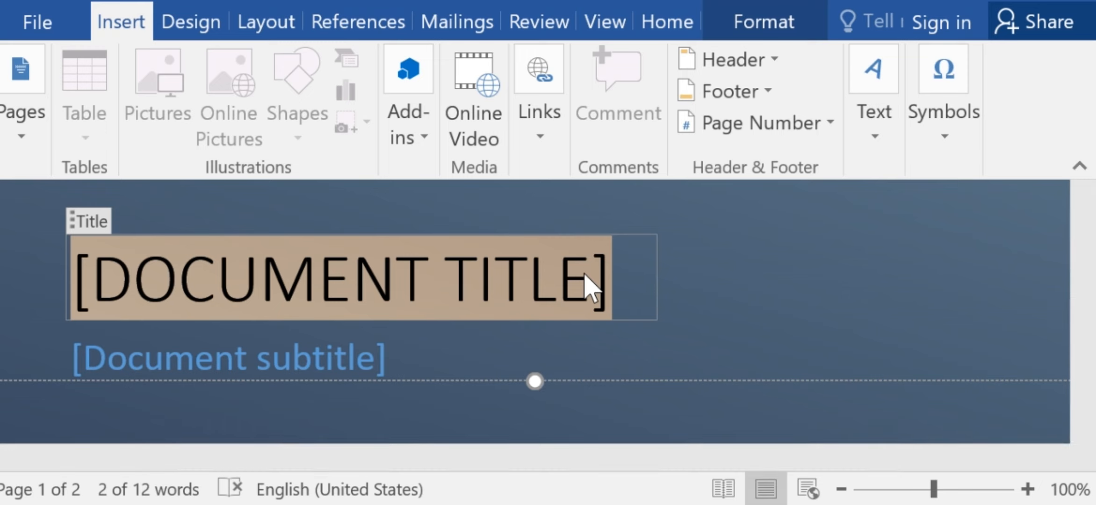
{"action": "key", "text": "Delete"}
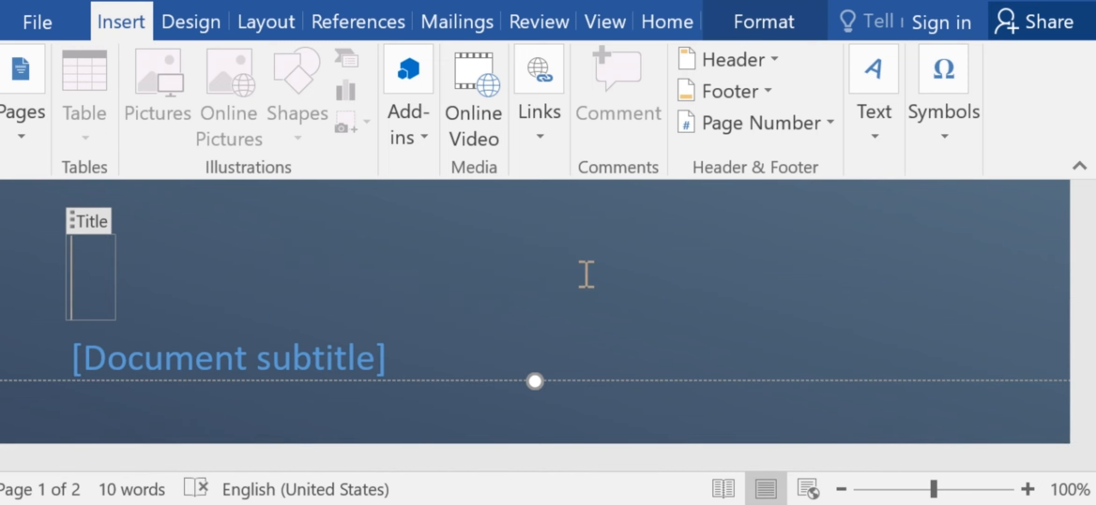
{"action": "type", "text": "I"}
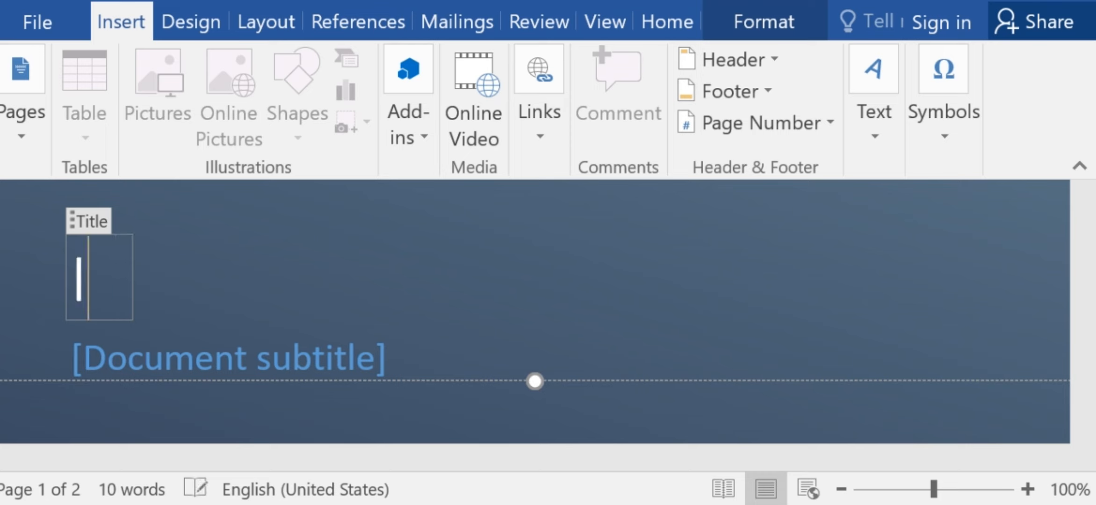
{"action": "type", "text": "NSERT"}
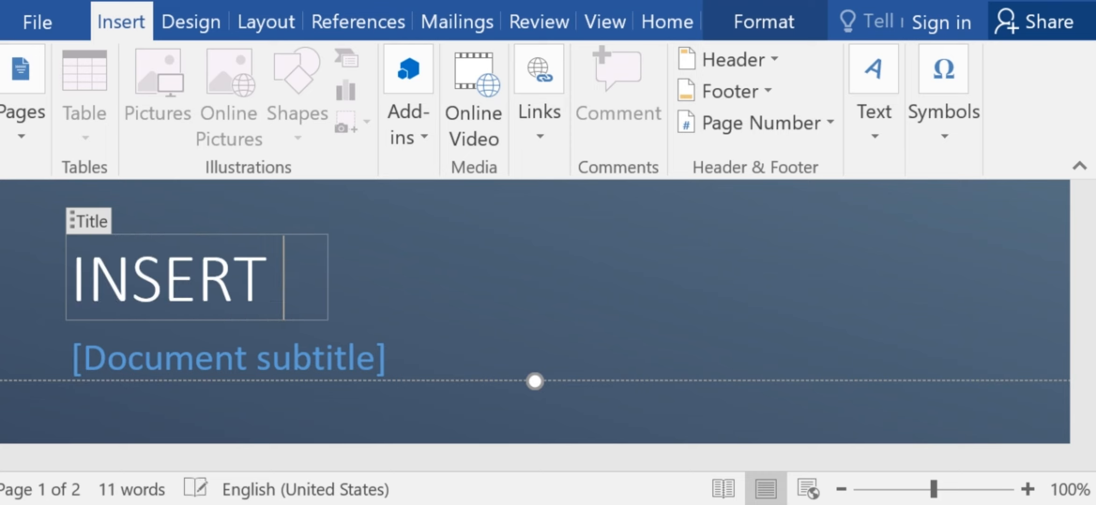
{"action": "type", "text": " T"}
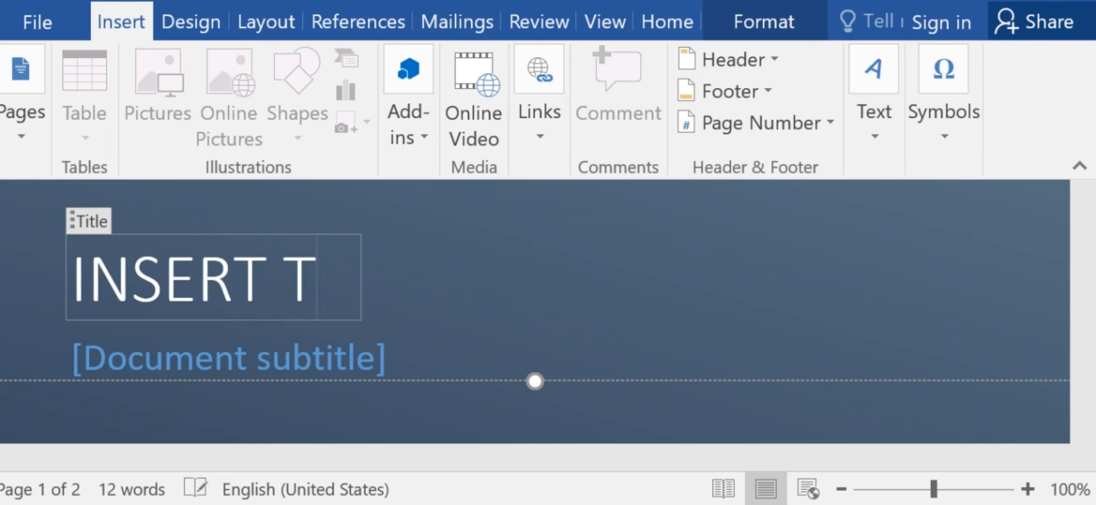
{"action": "type", "text": "ABS MI"}
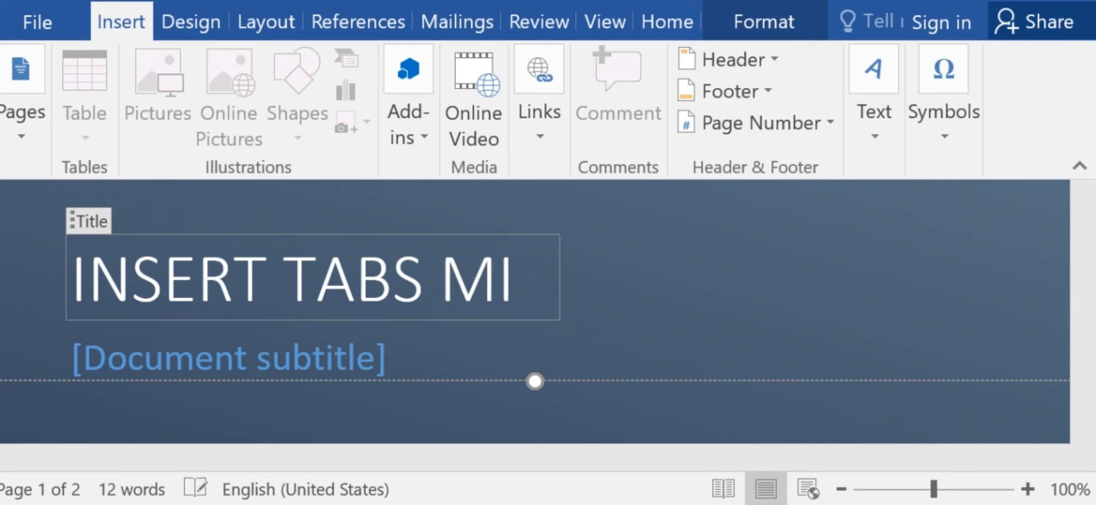
{"action": "type", "text": "CROSOFT "}
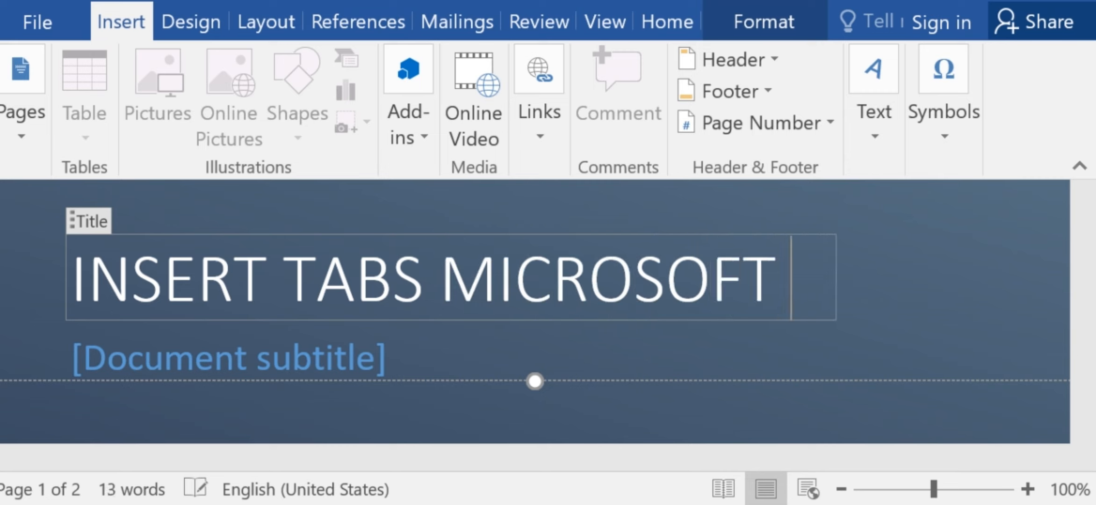
{"action": "type", "text": "W"}
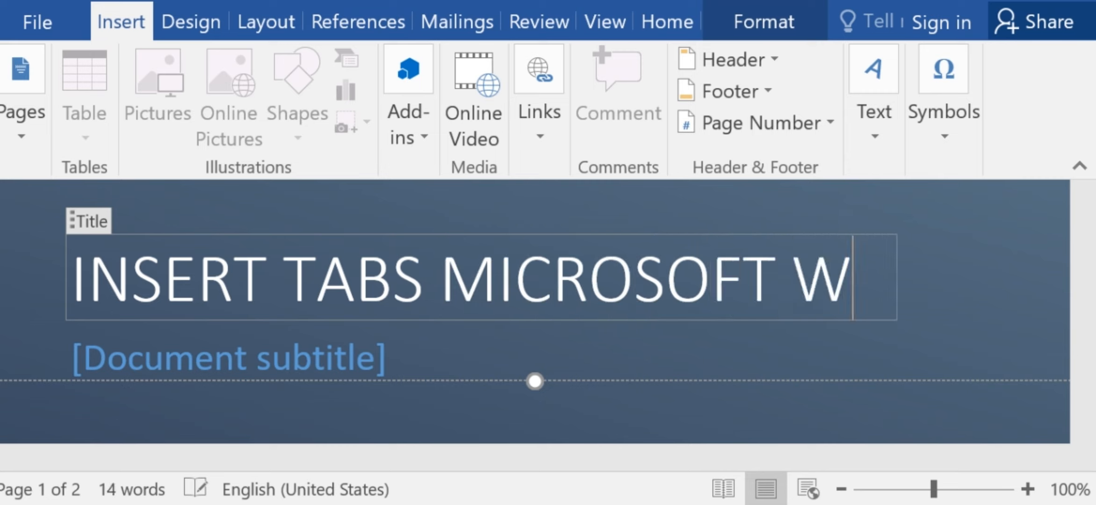
{"action": "type", "text": "ORD"}
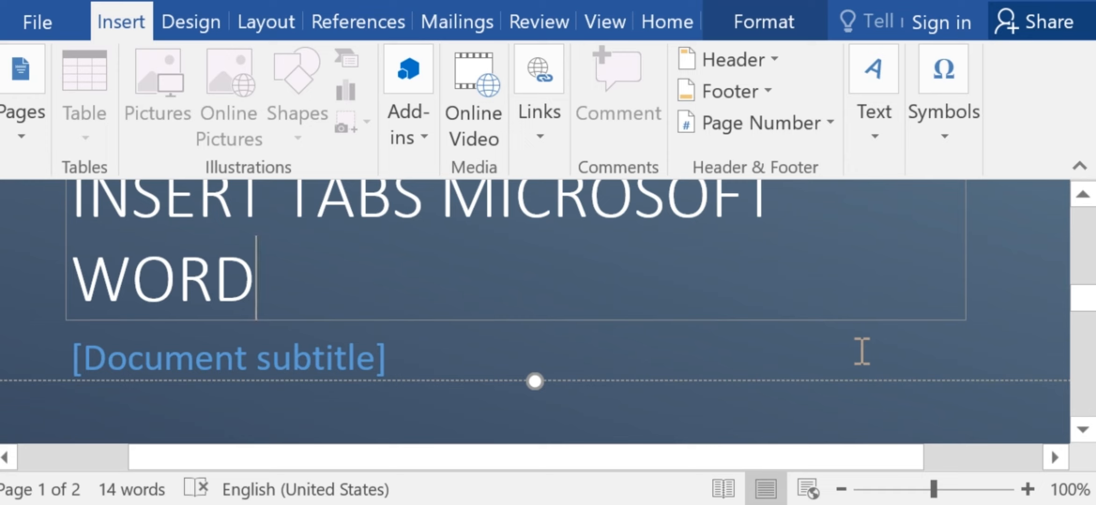
{"action": "key", "text": "Down"}
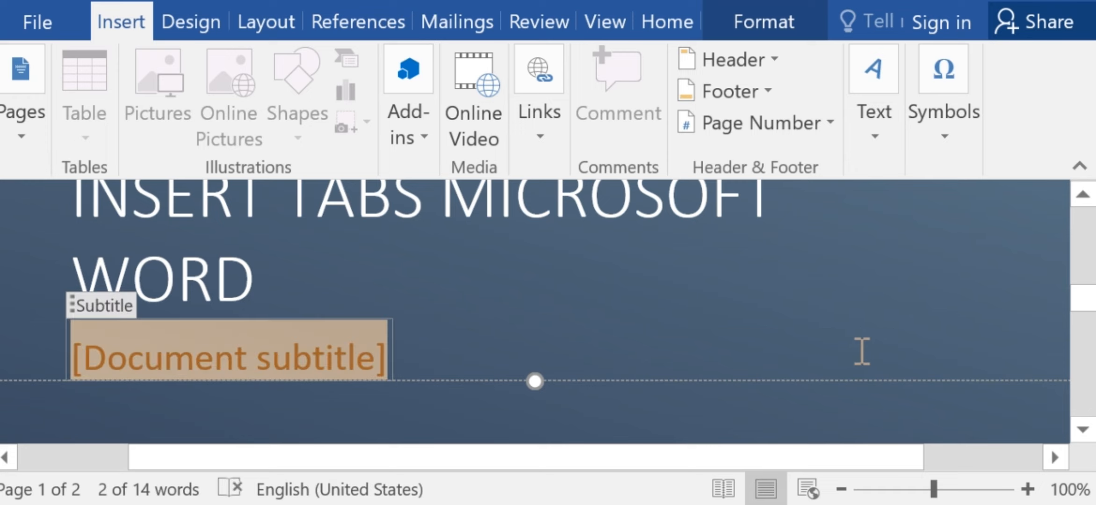
{"action": "key", "text": "Delete"}
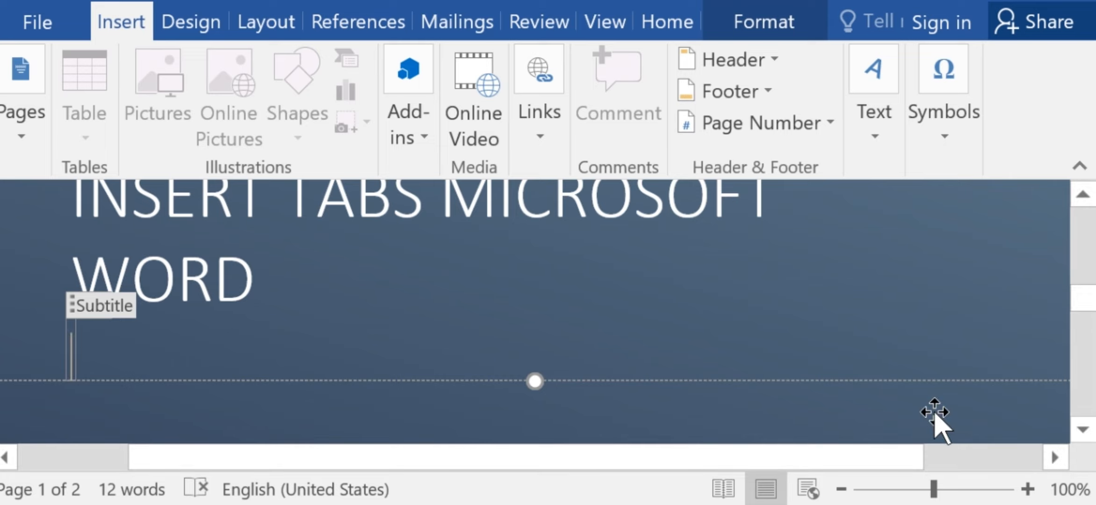
Draw a wide, flat oval shape on the blue background of the cover page, beside the diagonal lines.
{"action": "left_click_drag", "start_coordinate": [1080, 318], "coordinate": [1089, 231]}
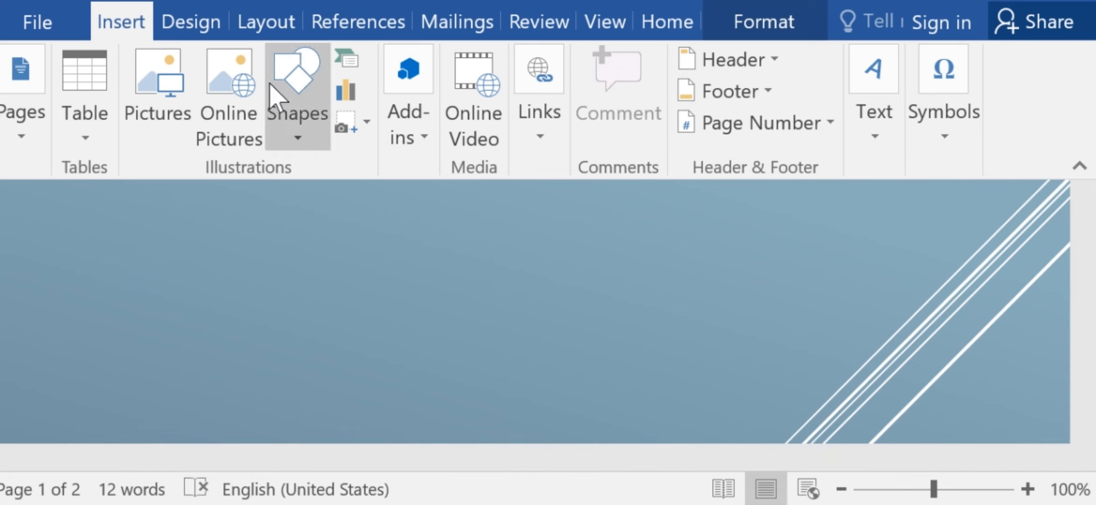
{"action": "left_click", "coordinate": [296, 83]}
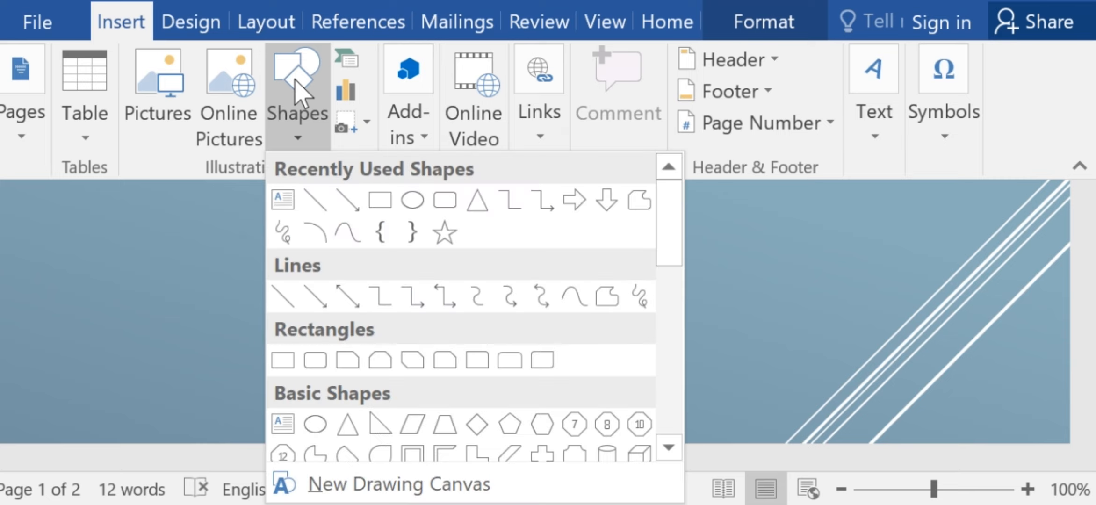
{"action": "left_click", "coordinate": [412, 200]}
{"action": "left_click_drag", "start_coordinate": [109, 280], "coordinate": [843, 387]}
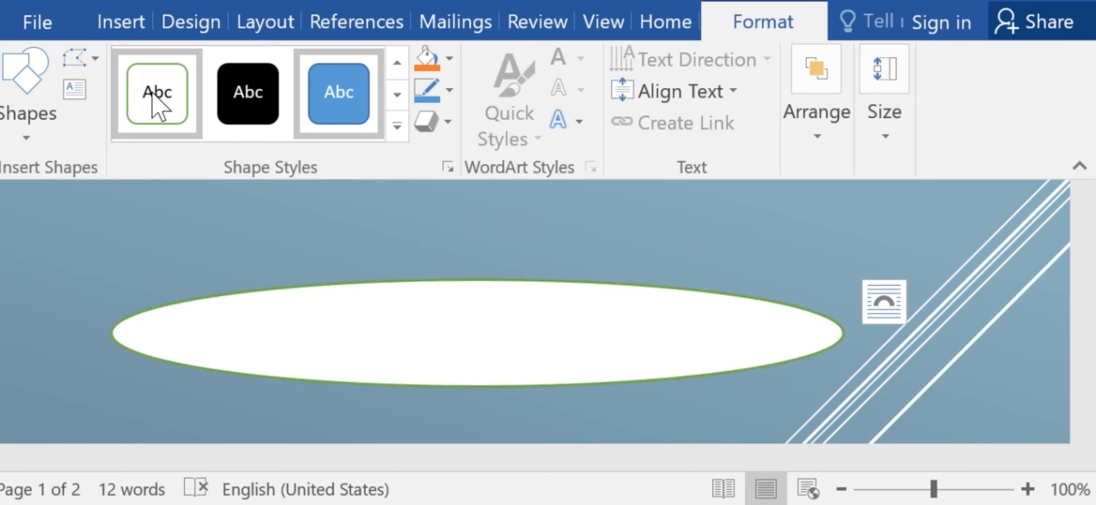
Apply the white shape style with a green outline to the oval and enter the text "hjjjj" inside it.
{"action": "left_click", "coordinate": [153, 95]}
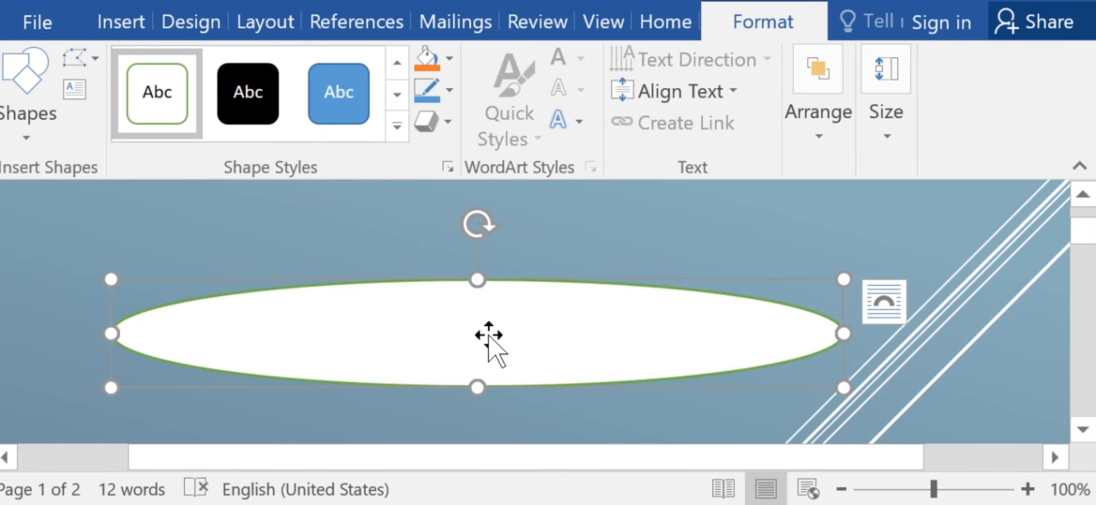
{"action": "type", "text": "hjjjj"}
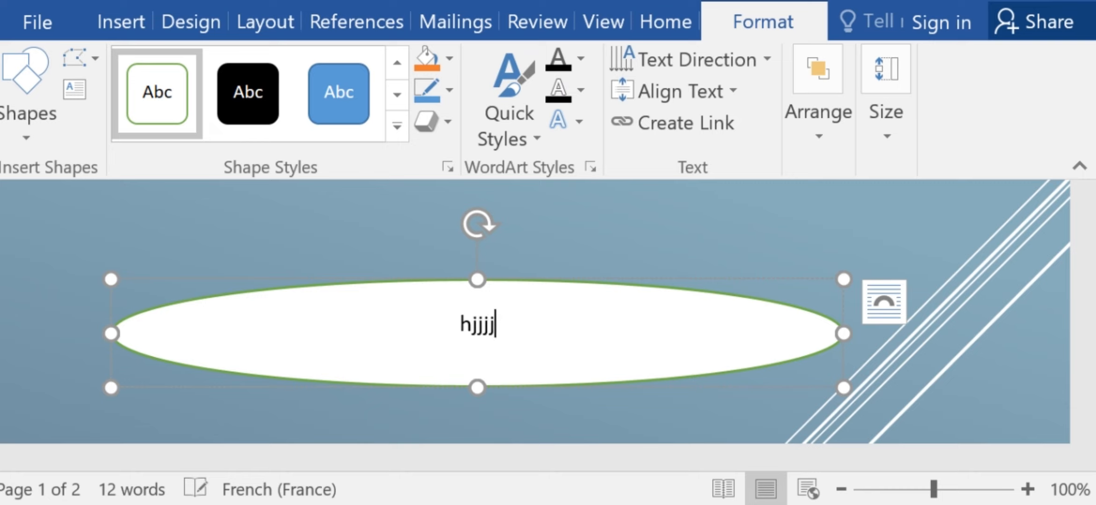
Replace the text inside the oval with "Insert microsoft ward mu kinyarwanda".
{"action": "key", "text": "BackSpace"}
{"action": "key", "text": "BackSpace"}
{"action": "key", "text": "BackSpace"}
{"action": "key", "text": "BackSpace"}
{"action": "key", "text": "BackSpace"}
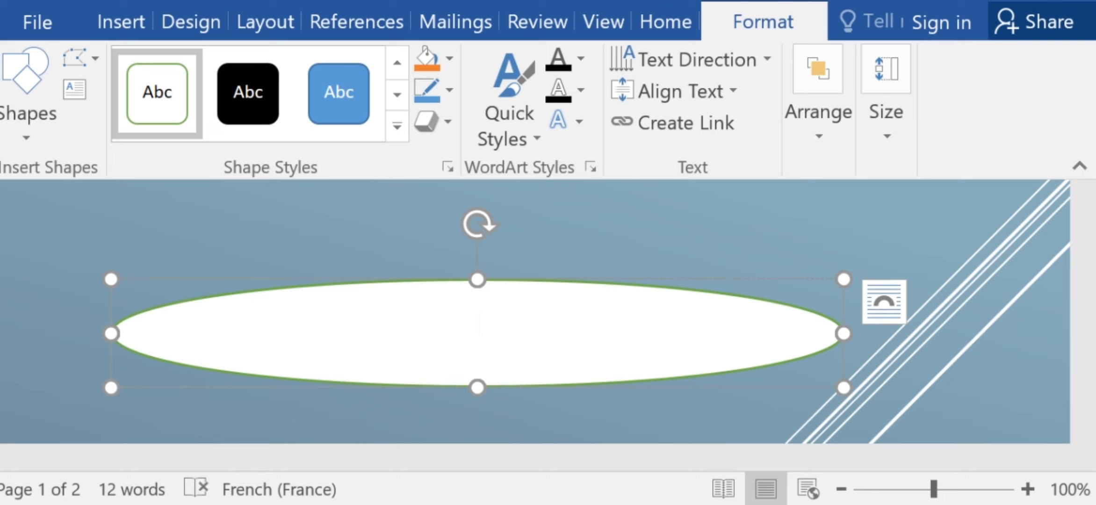
{"action": "type", "text": "insert "}
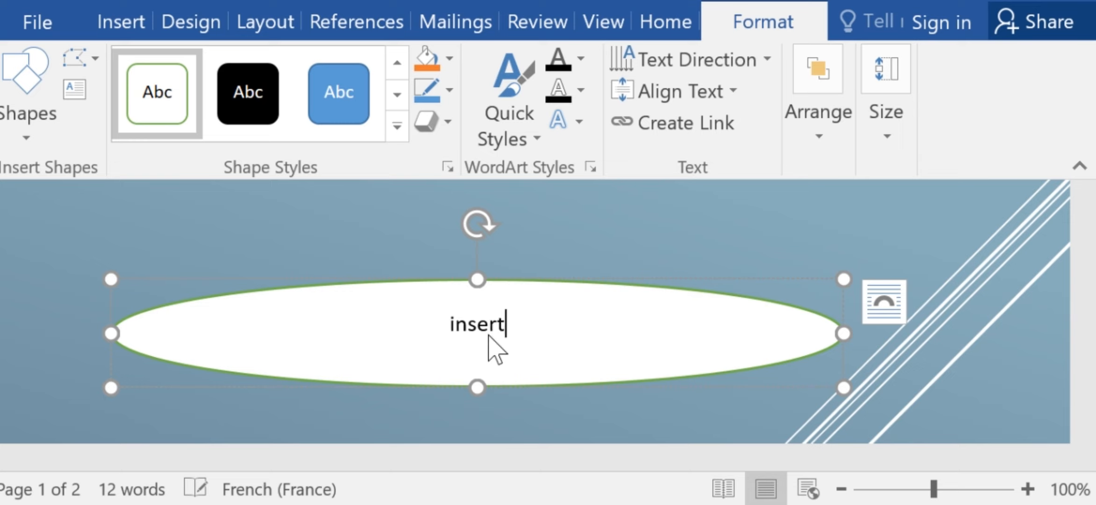
{"action": "type", "text": "microsoft "}
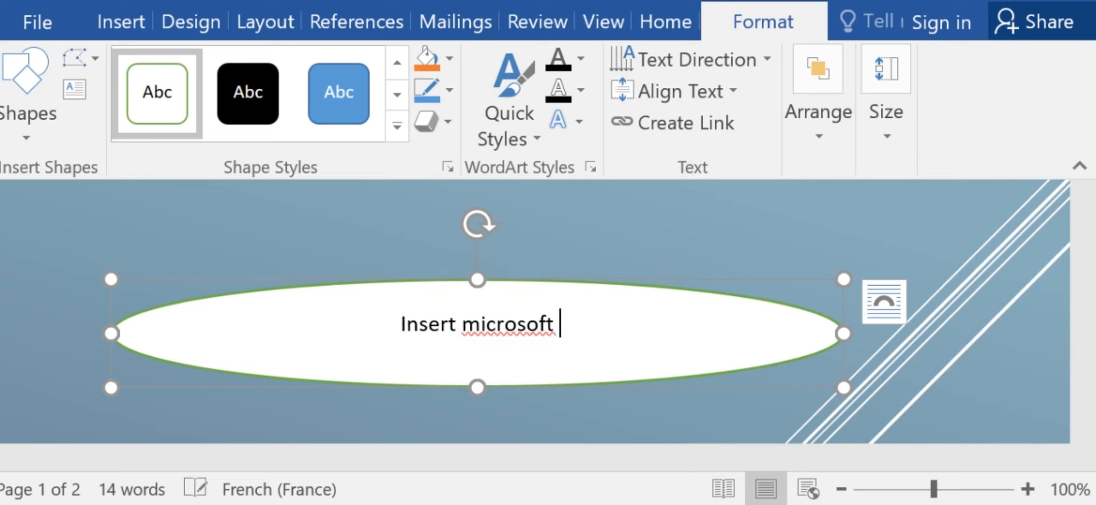
{"action": "type", "text": "ward "}
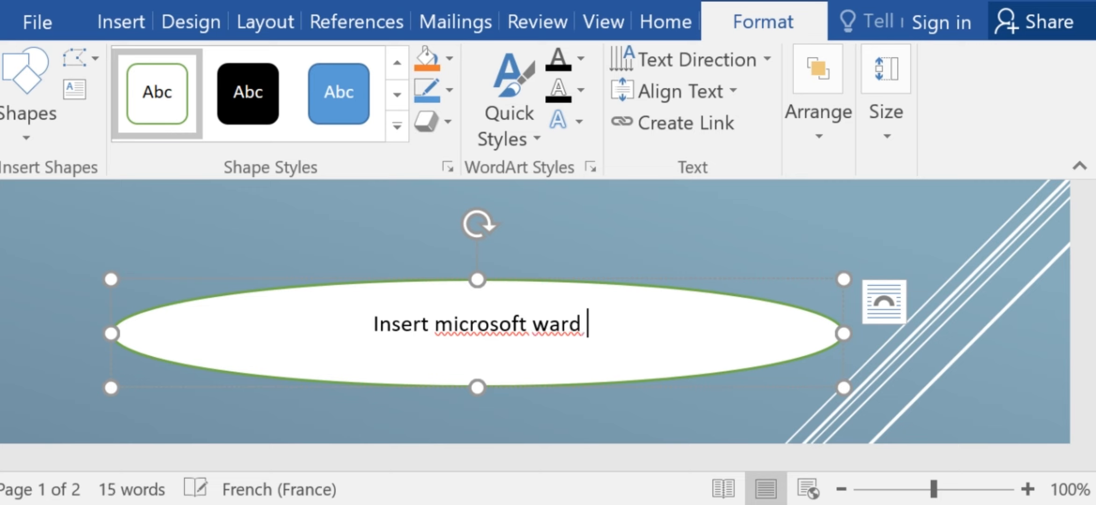
{"action": "type", "text": "mu kiny"}
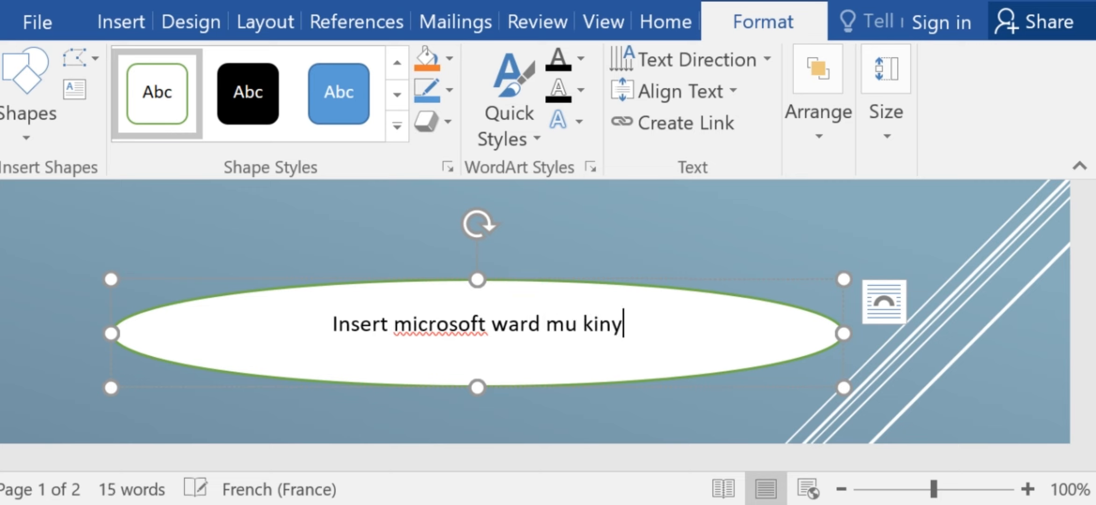
{"action": "type", "text": "arwanda"}
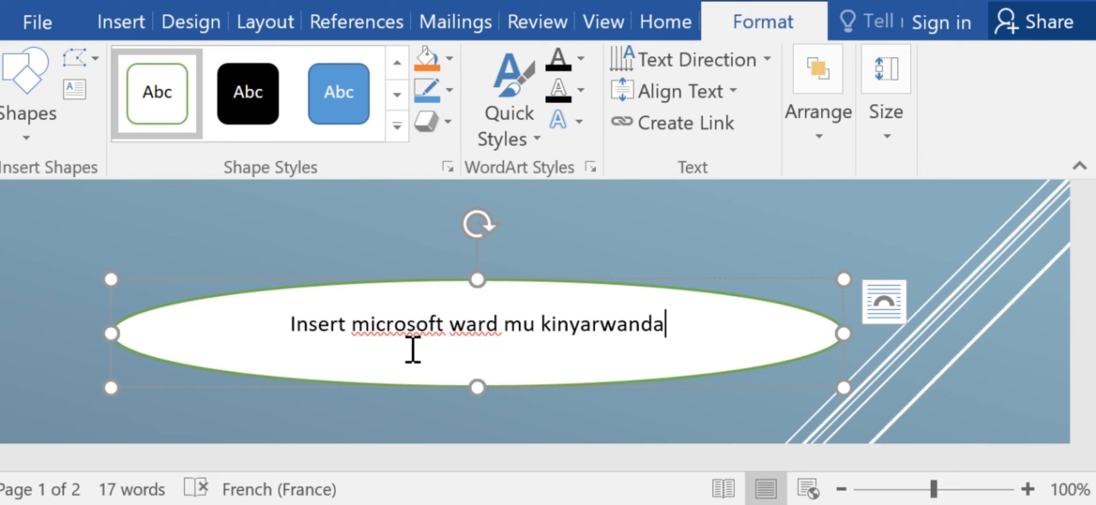
Insert a blank page after the line "Murakaze neza kuri youtube channel yacu scott entertainment" on page 2.
{"action": "left_click", "coordinate": [123, 29]}
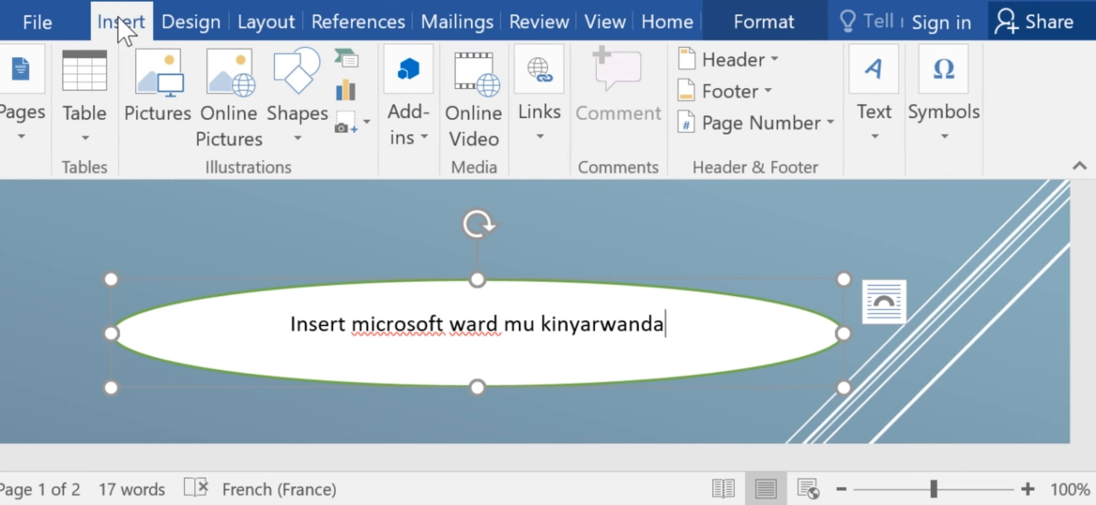
{"action": "left_click", "coordinate": [1038, 368]}
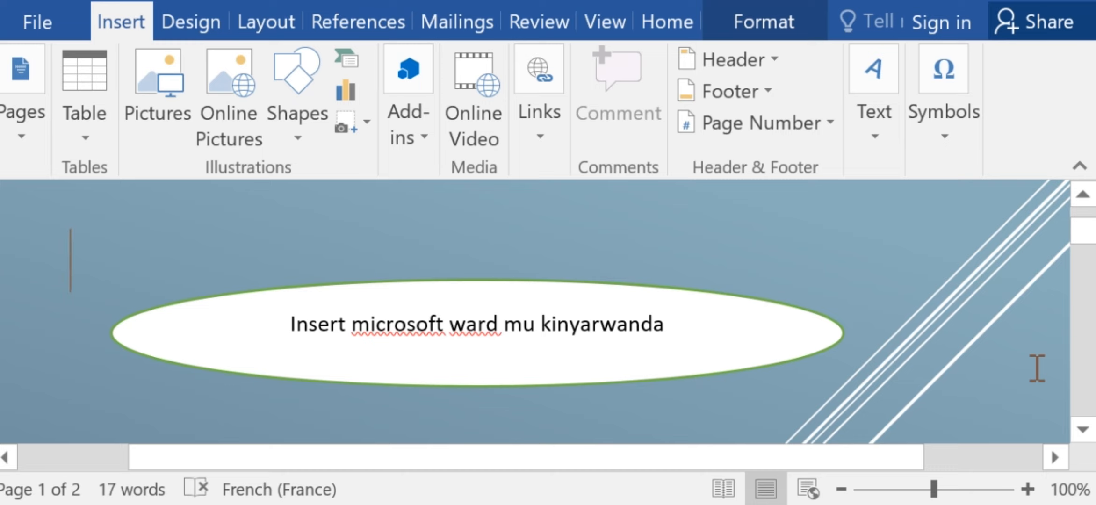
{"action": "left_click_drag", "start_coordinate": [1084, 232], "coordinate": [1092, 331]}
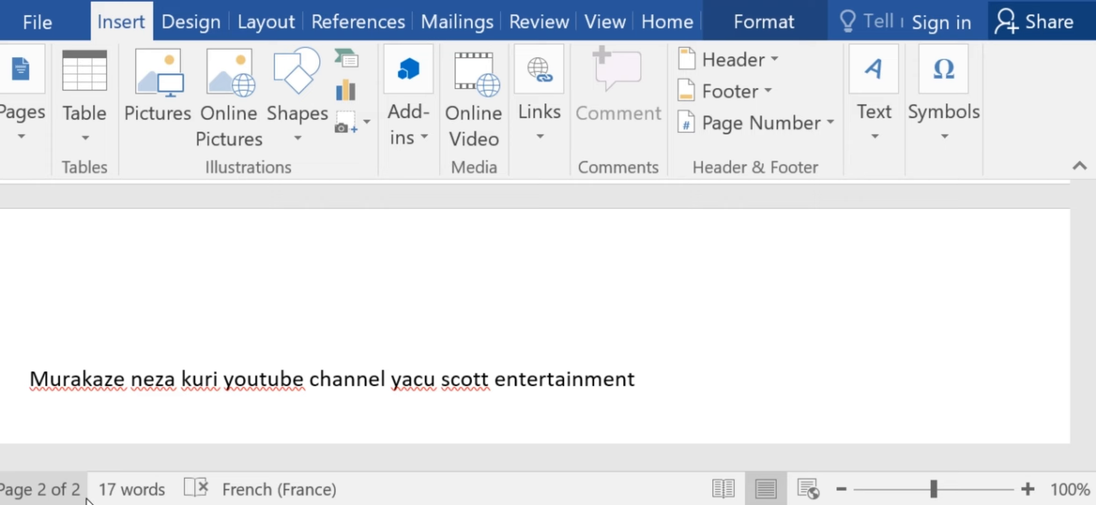
{"action": "mouse_move", "coordinate": [1083, 318]}
{"action": "left_mouse_down"}
{"action": "mouse_move", "coordinate": [1083, 218]}
{"action": "mouse_move", "coordinate": [1083, 324]}
{"action": "left_mouse_up"}
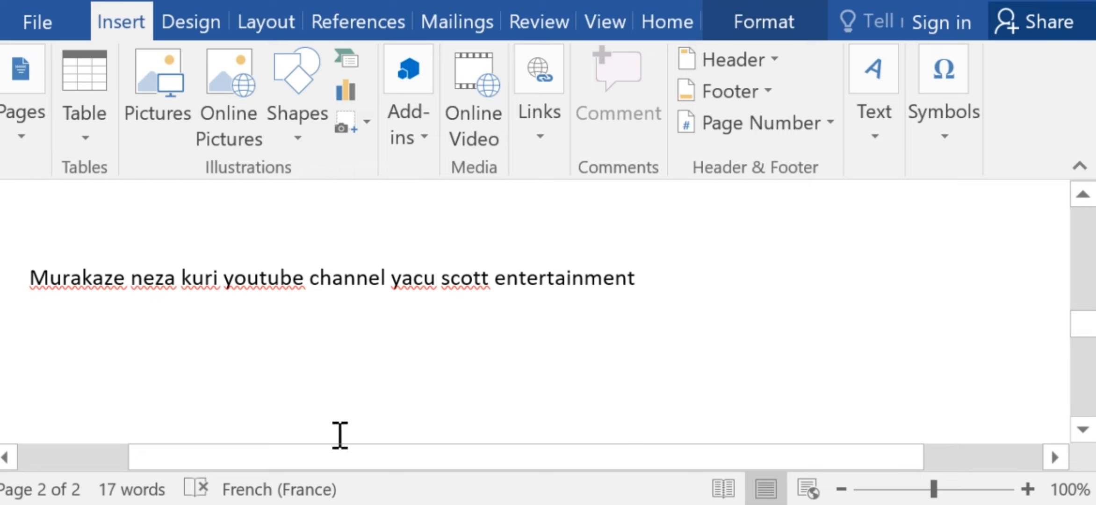
{"action": "left_click", "coordinate": [21, 136]}
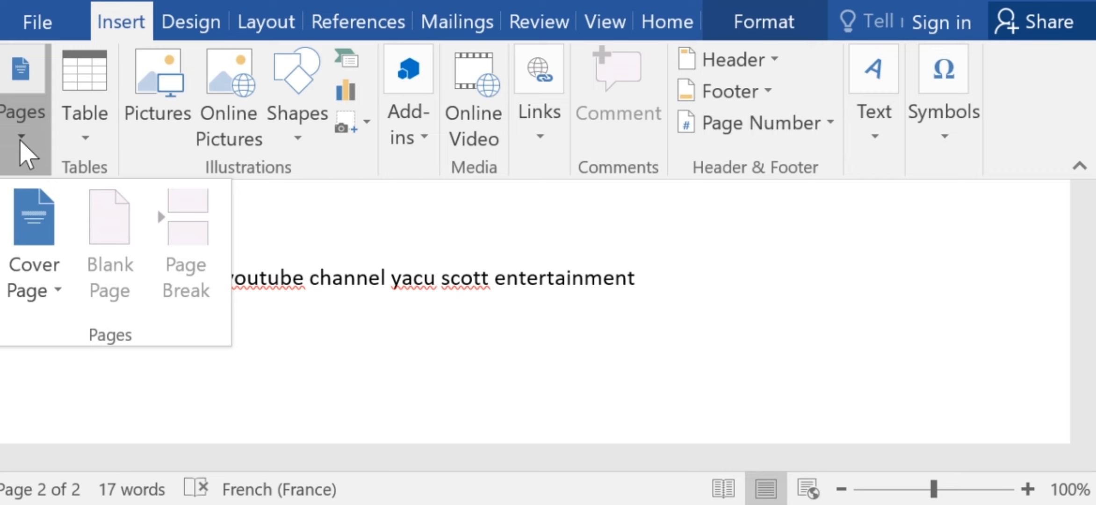
{"action": "left_click", "coordinate": [680, 279]}
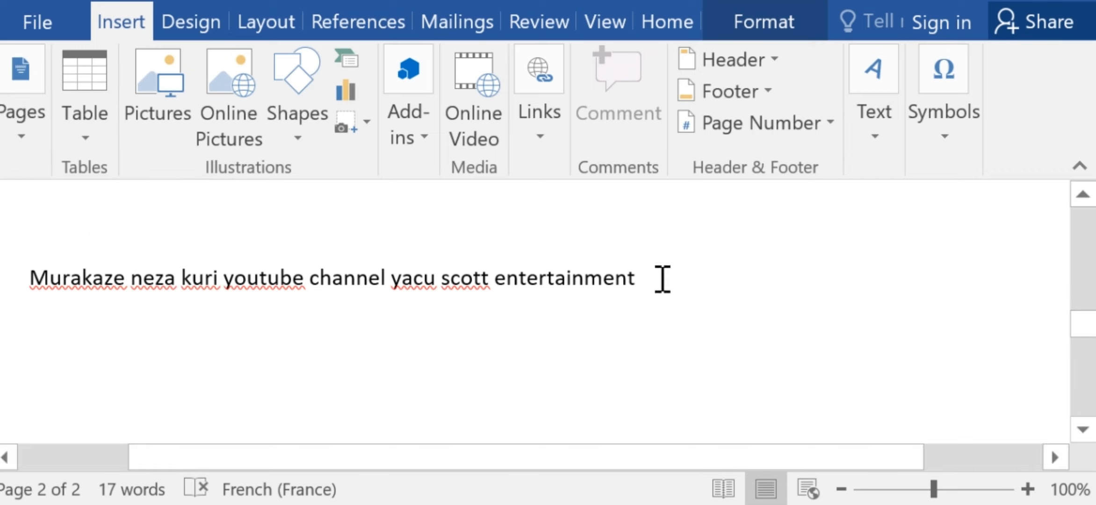
{"action": "left_click", "coordinate": [662, 278]}
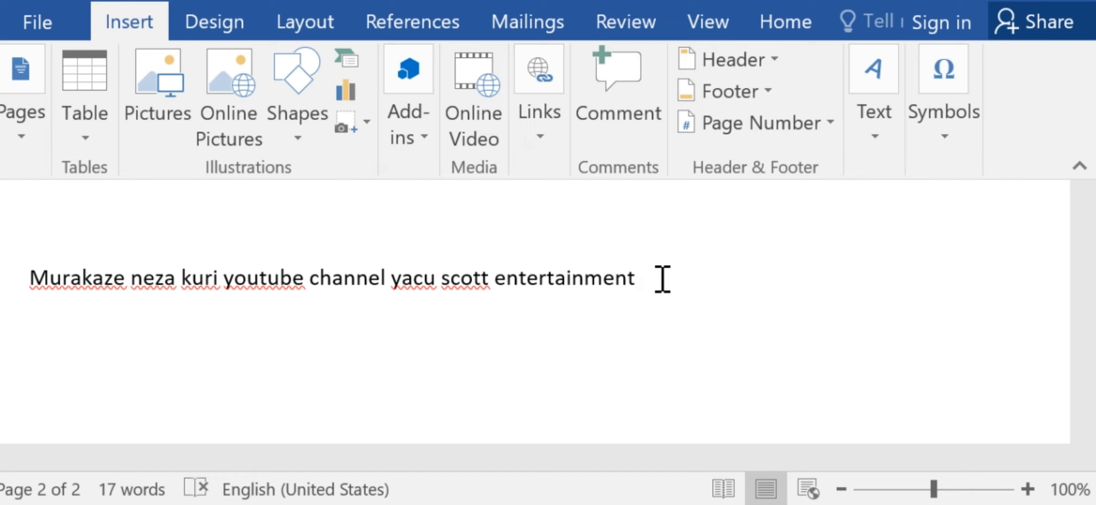
{"action": "left_click", "coordinate": [22, 148]}
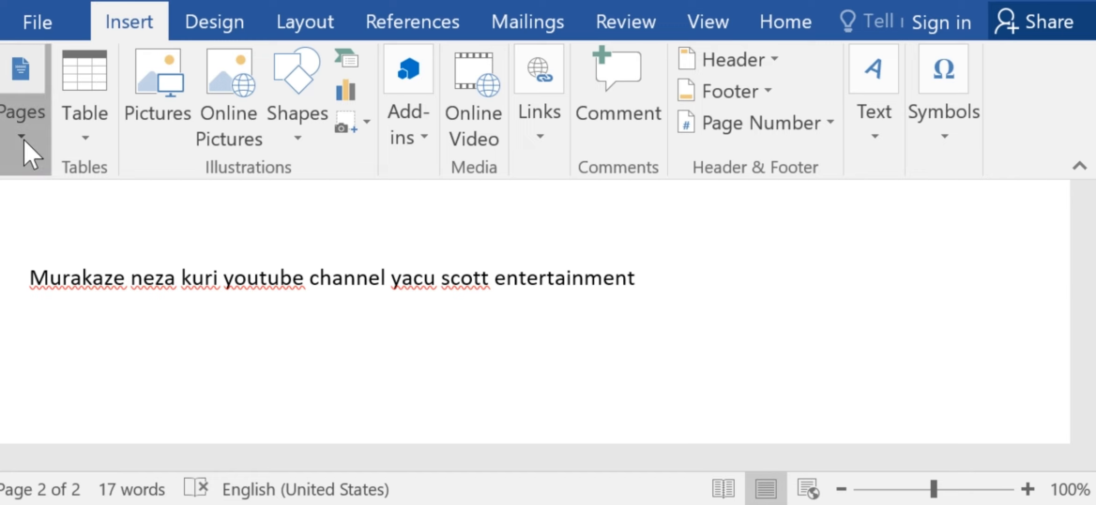
{"action": "left_click", "coordinate": [112, 237]}
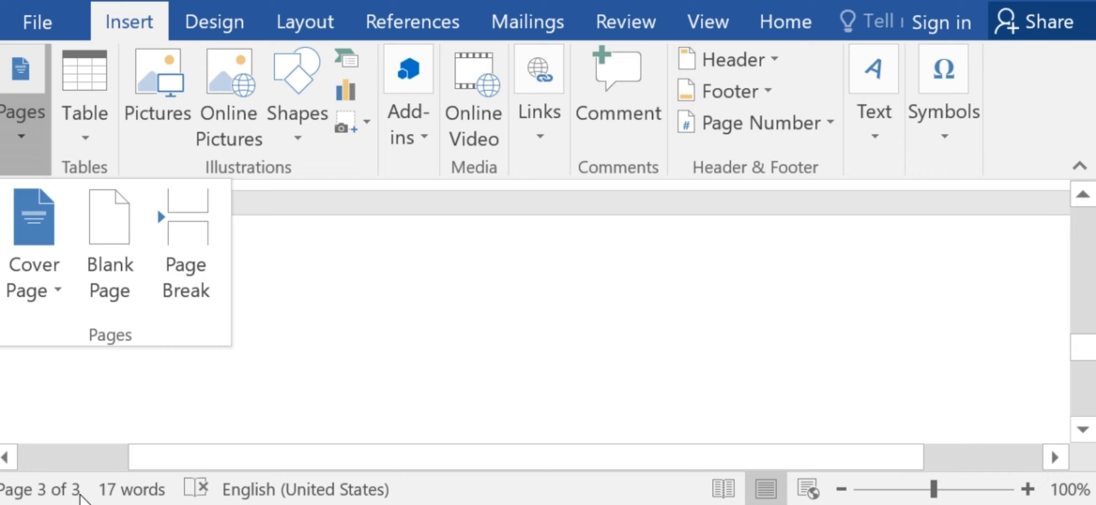
{"action": "left_click", "coordinate": [1081, 358]}
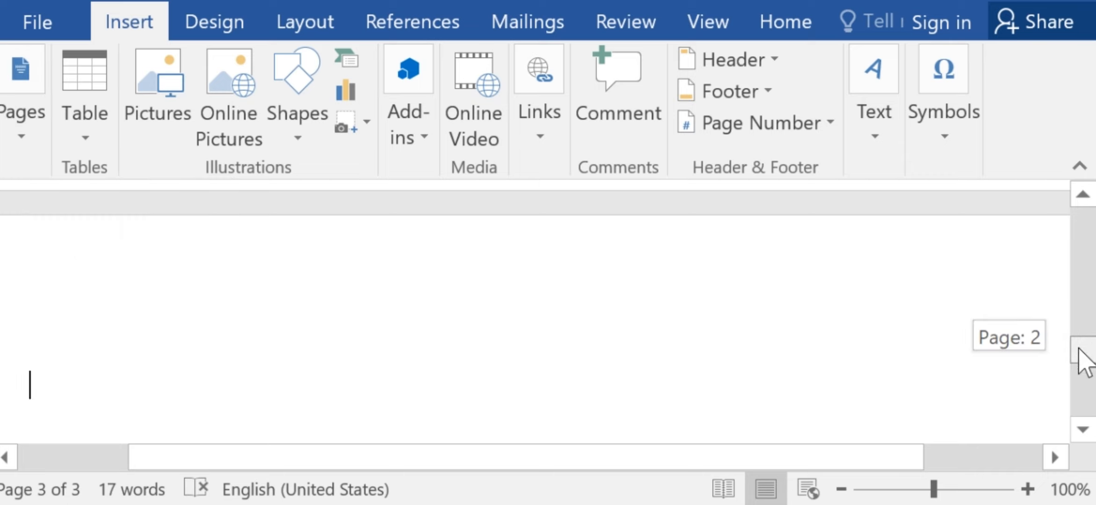
{"action": "mouse_move", "coordinate": [1079, 350]}
{"action": "left_mouse_down"}
{"action": "mouse_move", "coordinate": [1081, 403]}
{"action": "mouse_move", "coordinate": [1082, 351]}
{"action": "left_mouse_up"}
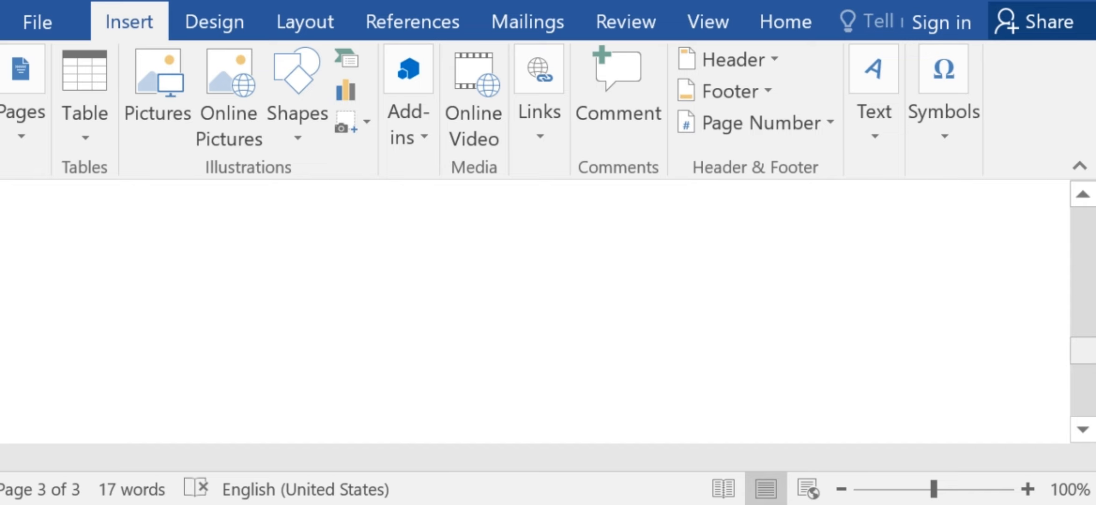
Insert another blank page directly before the line starting "Murakaze neza".
{"action": "left_click_drag", "start_coordinate": [1084, 356], "coordinate": [1092, 287]}
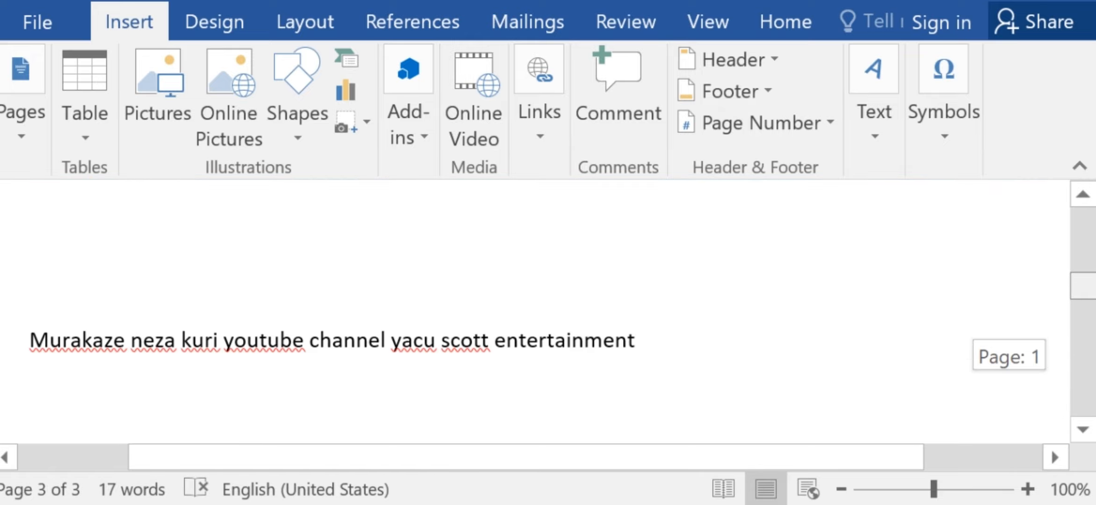
{"action": "left_click", "coordinate": [41, 334]}
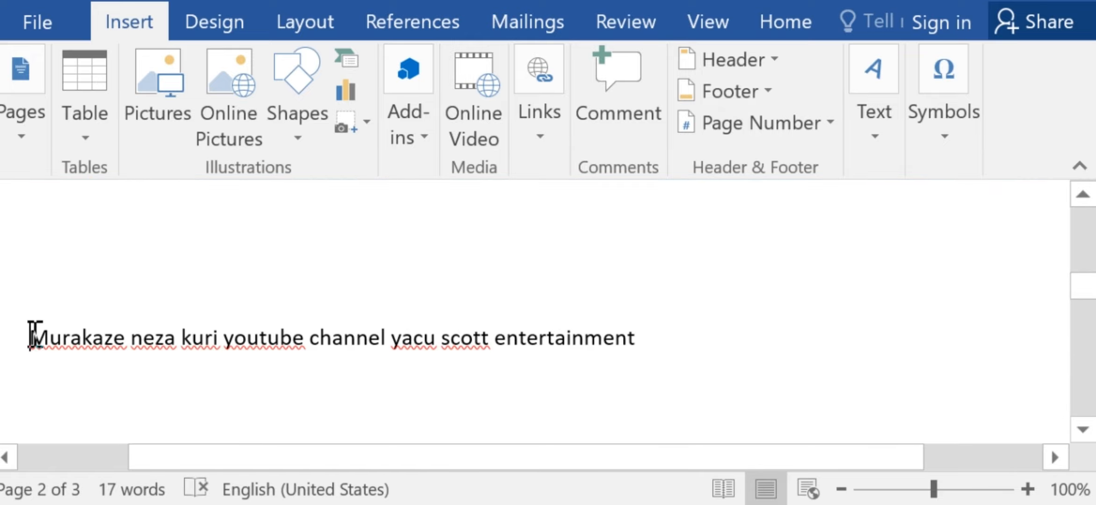
{"action": "left_click", "coordinate": [19, 135]}
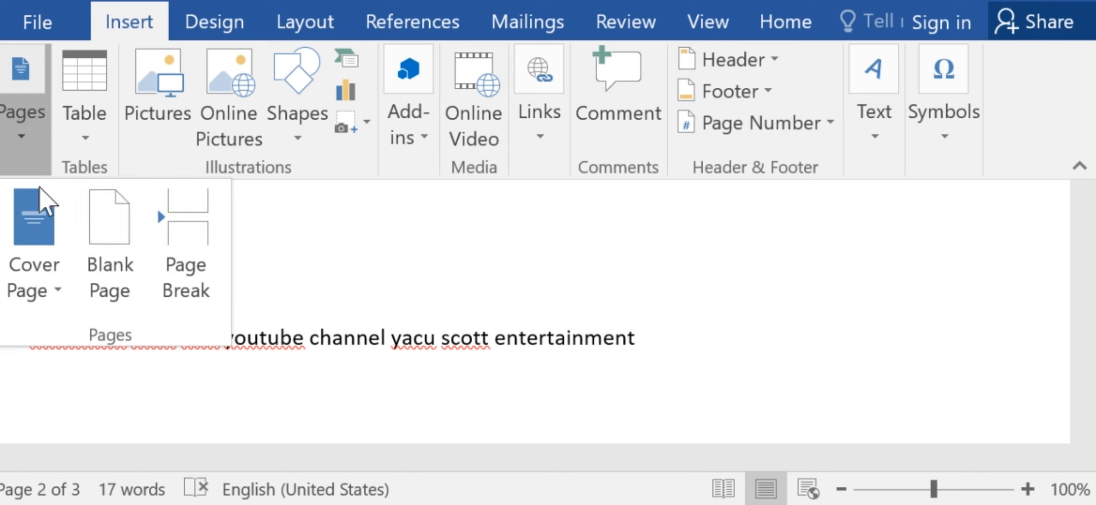
{"action": "left_click", "coordinate": [102, 236]}
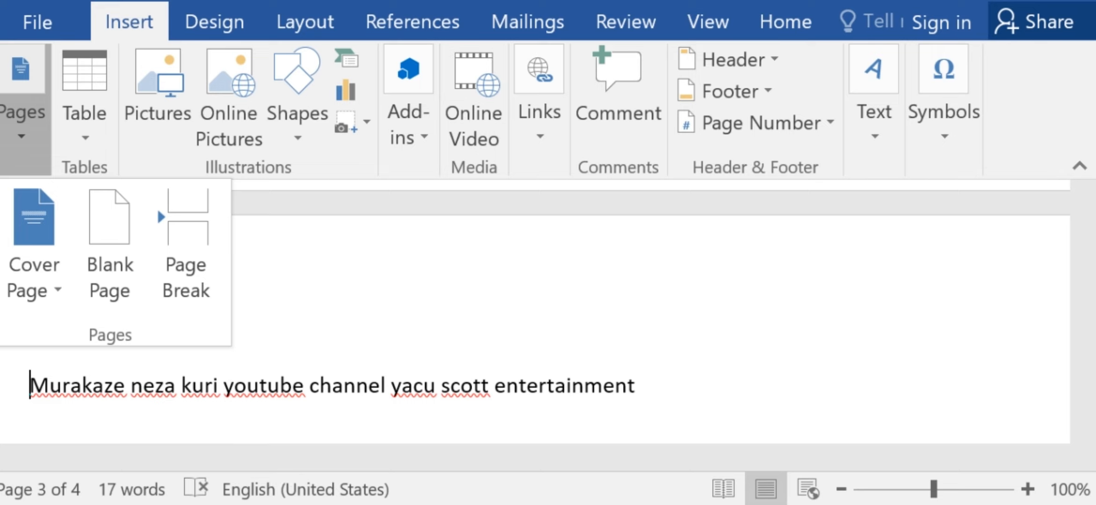
{"action": "left_click", "coordinate": [1027, 372]}
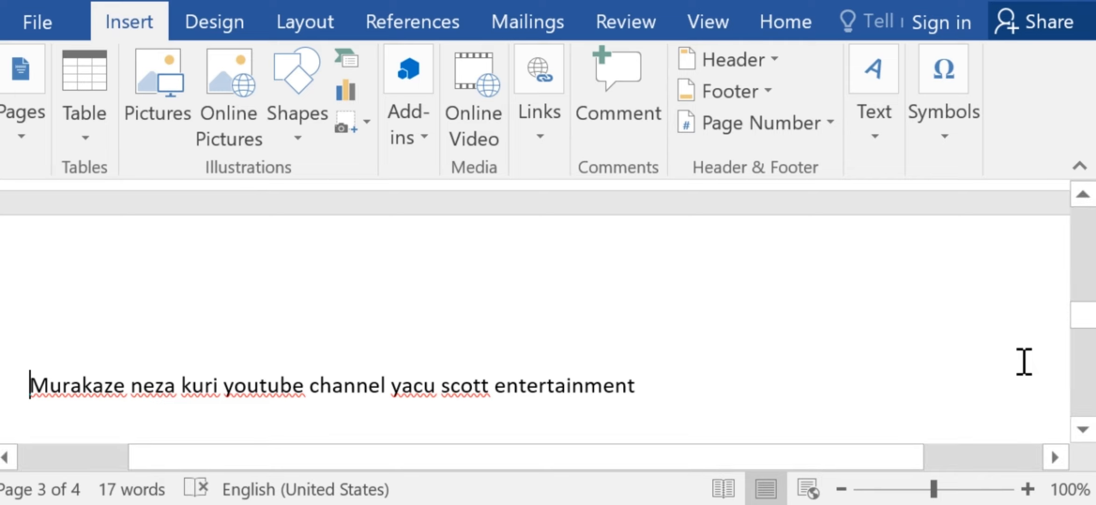
{"action": "left_click_drag", "start_coordinate": [1086, 325], "coordinate": [1086, 304]}
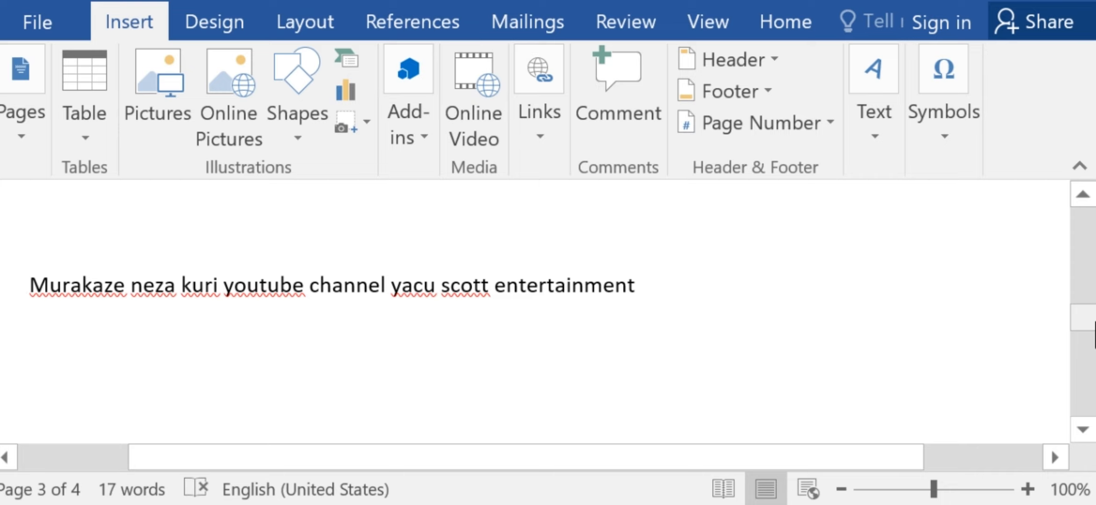
{"action": "left_click_drag", "start_coordinate": [1084, 336], "coordinate": [1084, 396]}
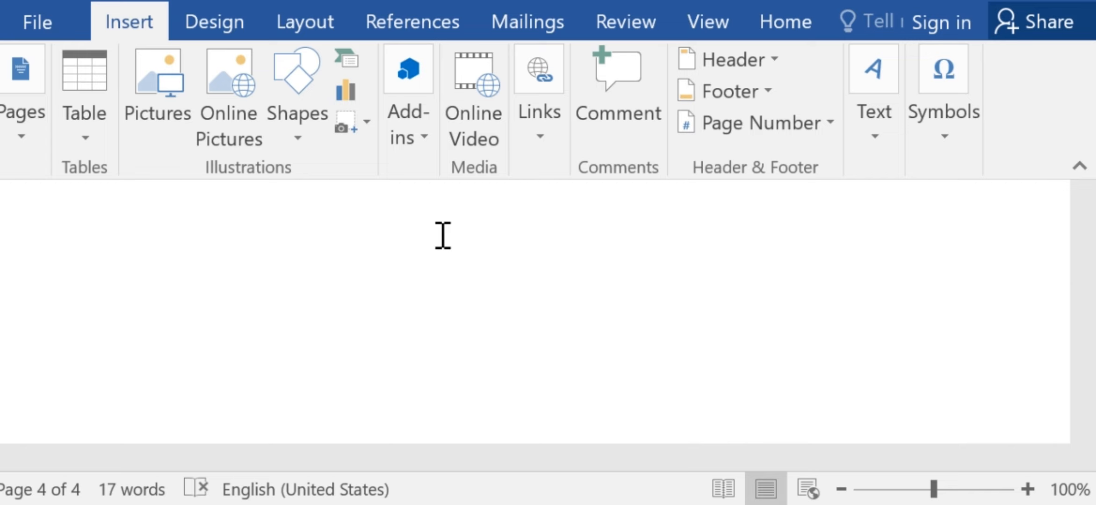
Insert a page break before the word "kuri" to split the typed line across two pages.
{"action": "left_click", "coordinate": [26, 136]}
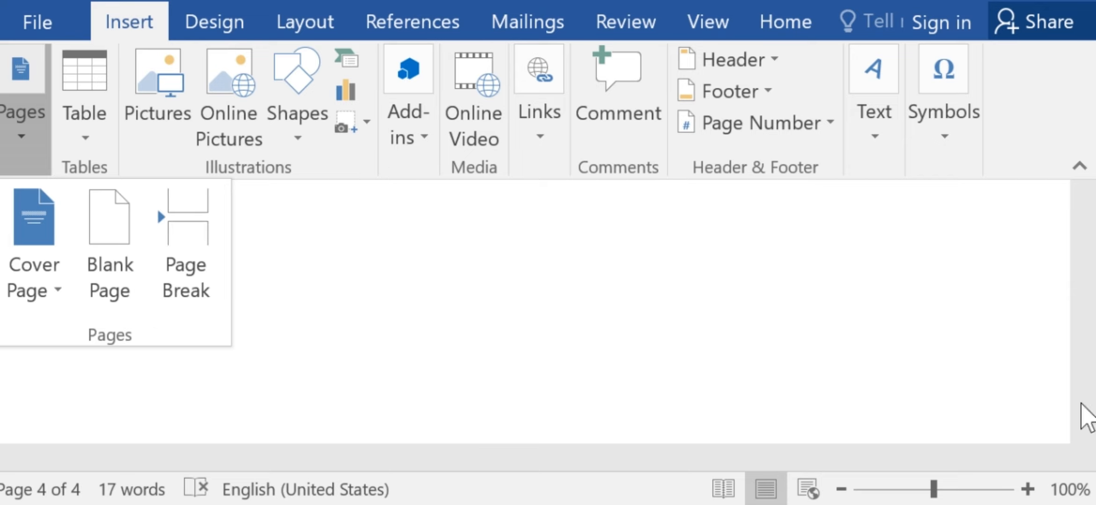
{"action": "left_click", "coordinate": [948, 358]}
{"action": "left_click_drag", "start_coordinate": [1086, 390], "coordinate": [1086, 320]}
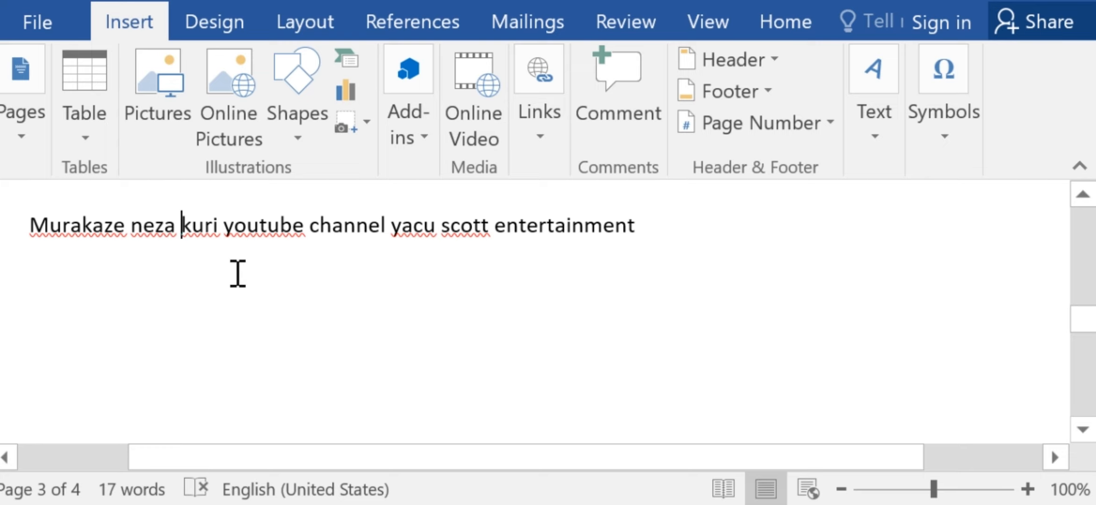
{"action": "left_click", "coordinate": [22, 138]}
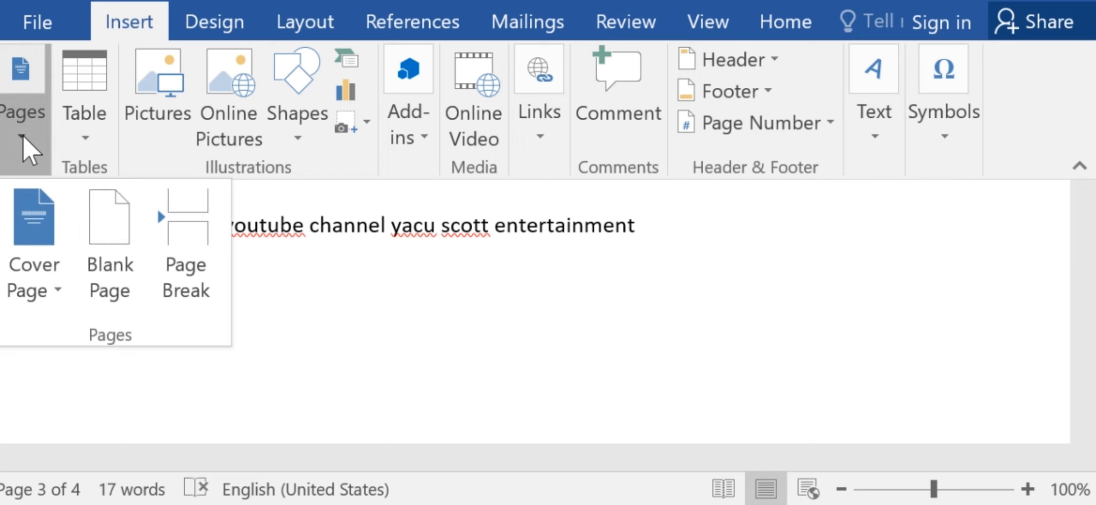
{"action": "left_click", "coordinate": [193, 255]}
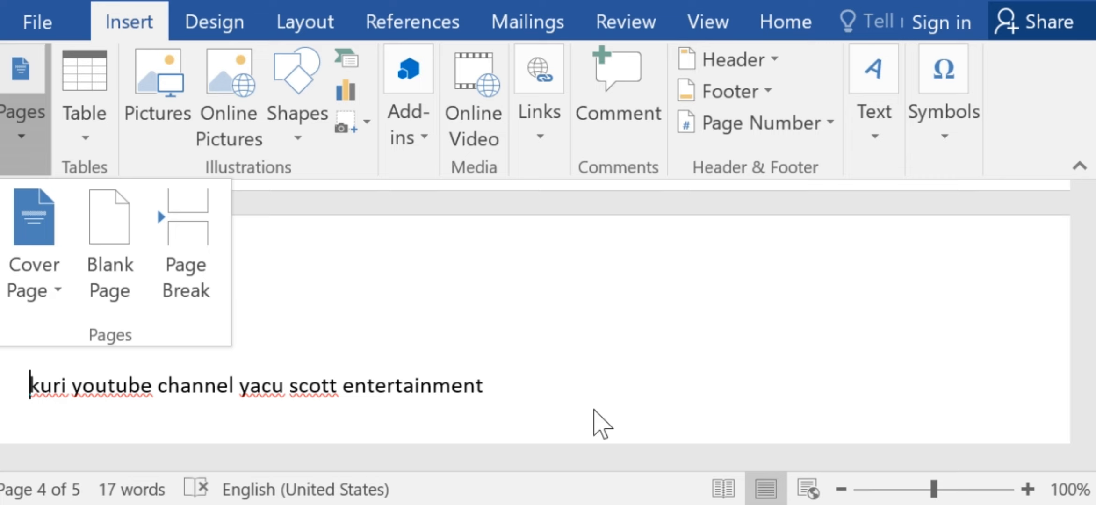
{"action": "left_click", "coordinate": [596, 412]}
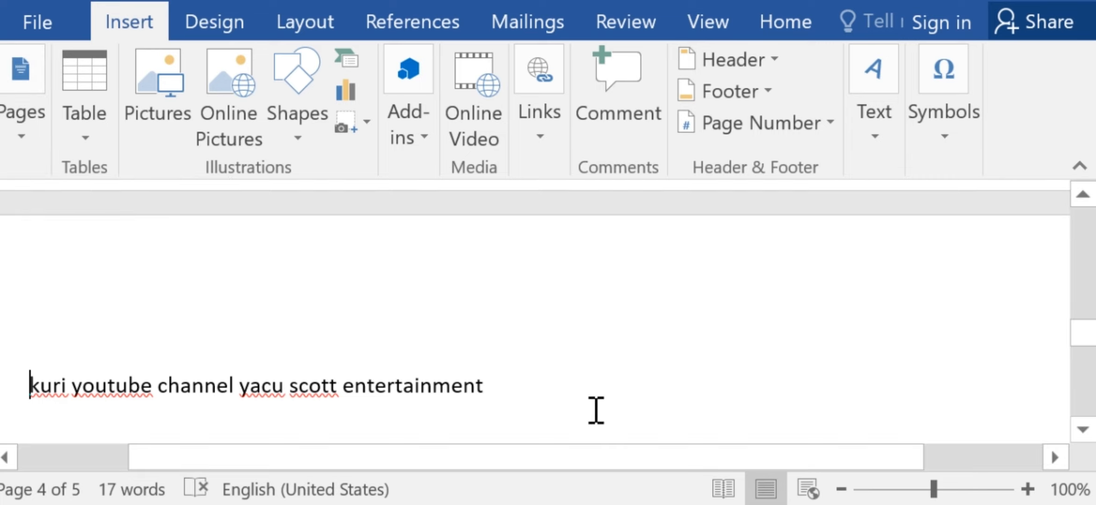
Insert a table with 5 columns and 2 rows, with automatic fixed column width, below the line "kuri youtube channel yacu scott entertainment".
{"action": "left_click", "coordinate": [563, 402]}
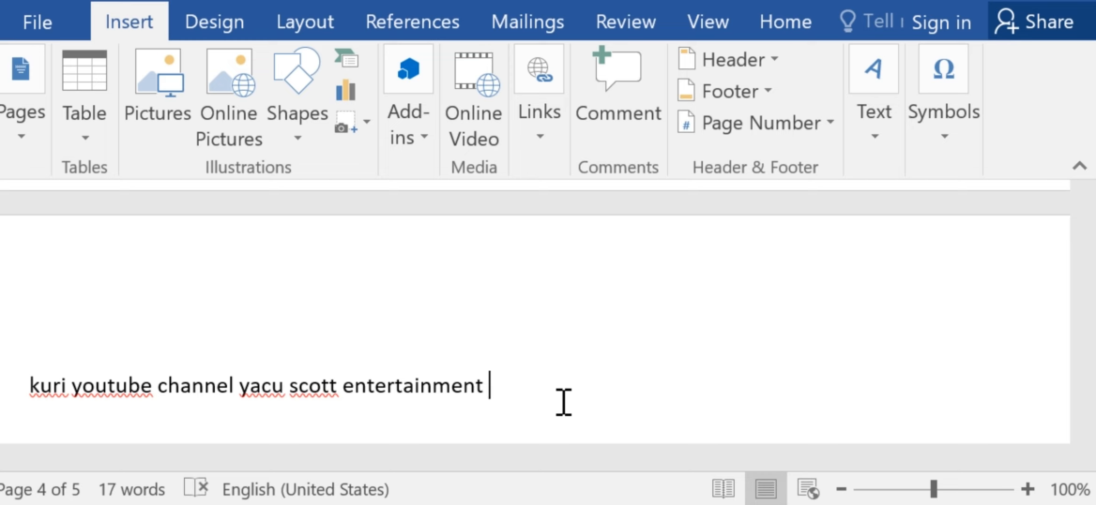
{"action": "left_click", "coordinate": [13, 140]}
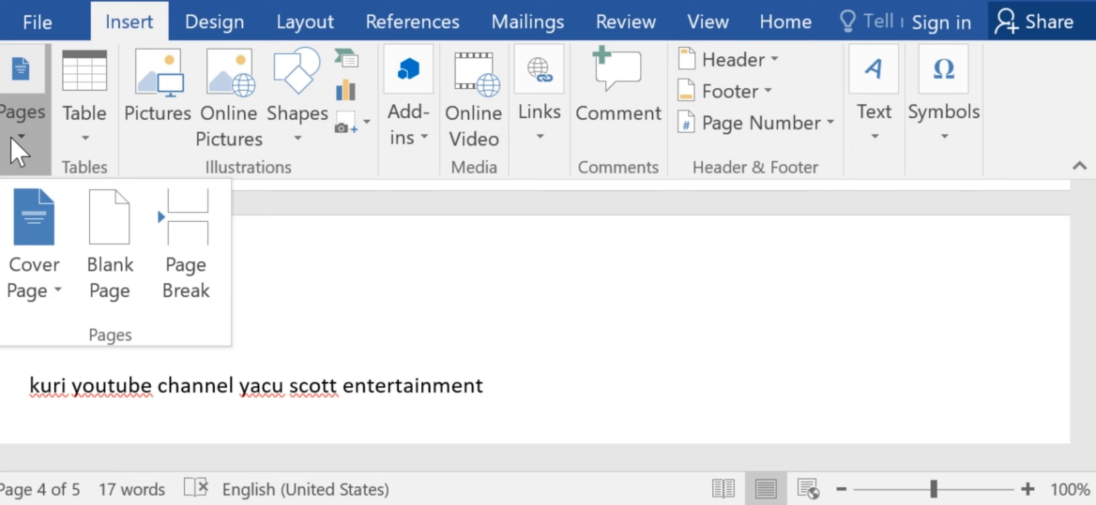
{"action": "left_click", "coordinate": [465, 278]}
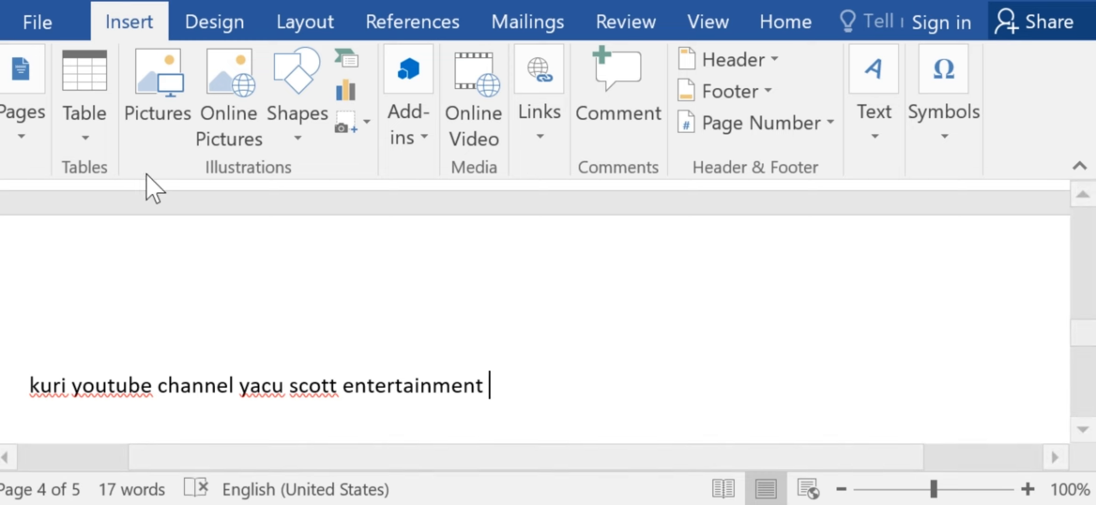
{"action": "left_click", "coordinate": [85, 143]}
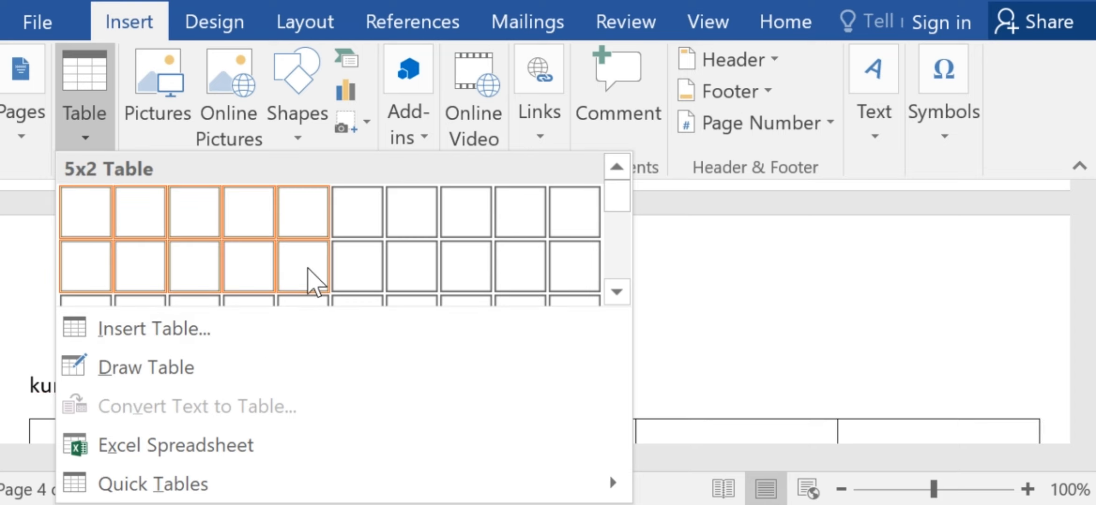
{"action": "left_click", "coordinate": [188, 339]}
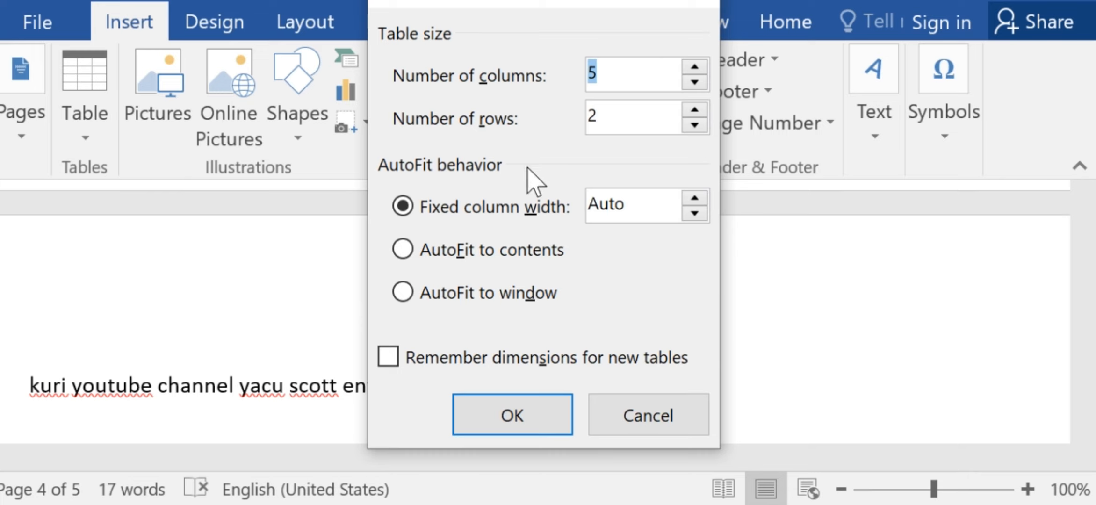
{"action": "left_click", "coordinate": [608, 115]}
{"action": "left_click", "coordinate": [528, 418]}
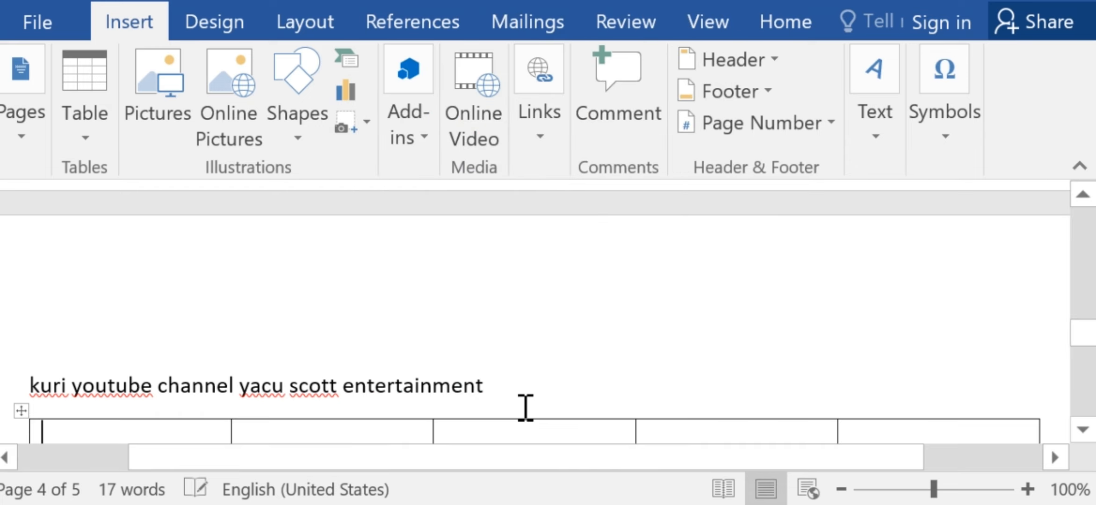
Enter "hh" in the first cell of the five-column table.
{"action": "scroll", "coordinate": [1082, 429], "scroll_direction": "down", "scroll_amount": 3}
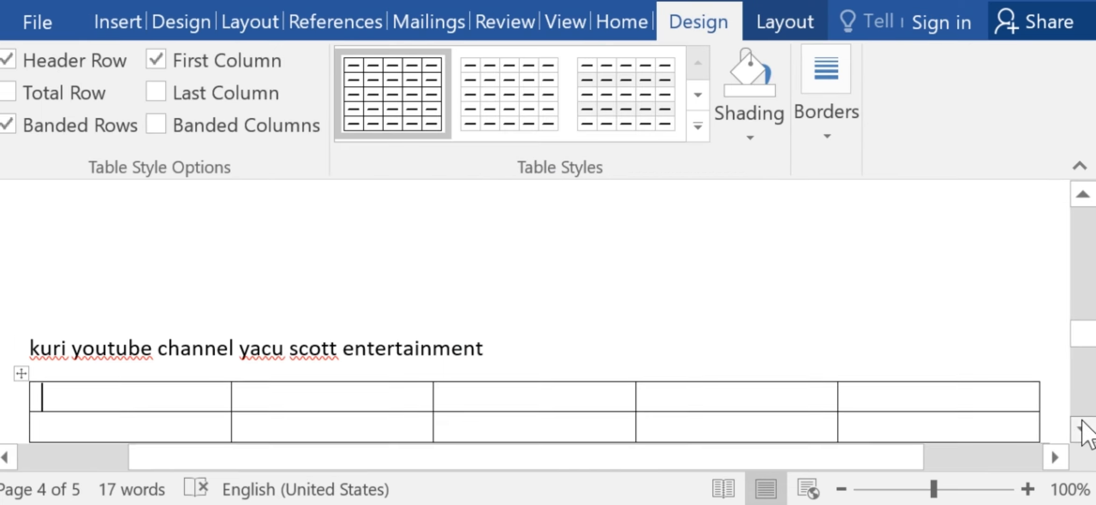
{"action": "left_click", "coordinate": [1083, 423]}
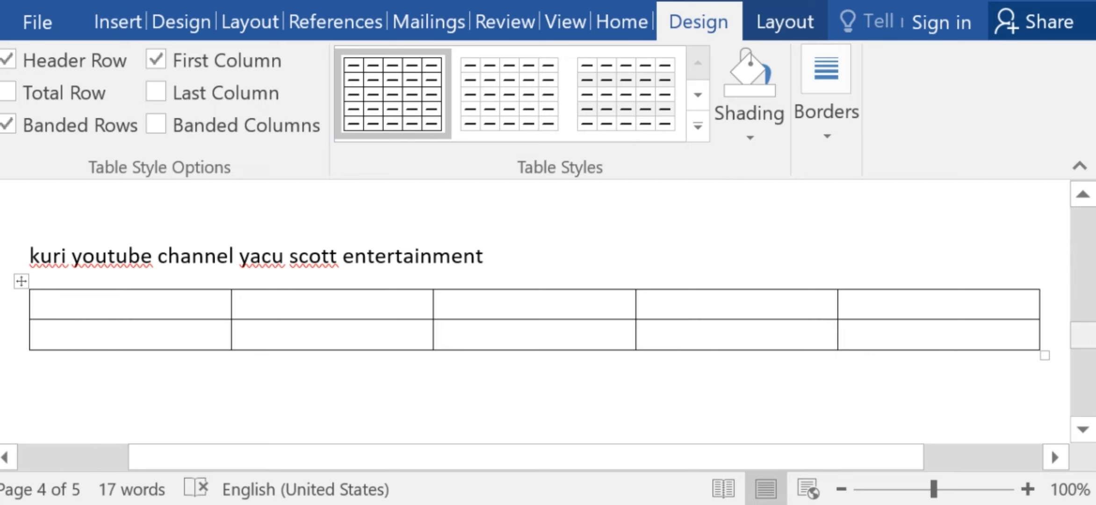
{"action": "left_click", "coordinate": [127, 32]}
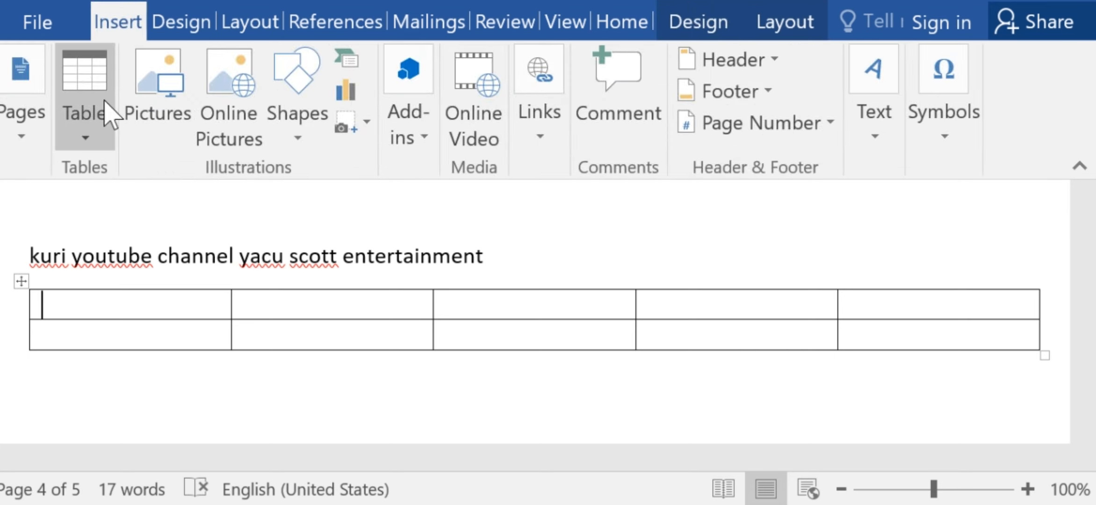
{"action": "left_click", "coordinate": [98, 143]}
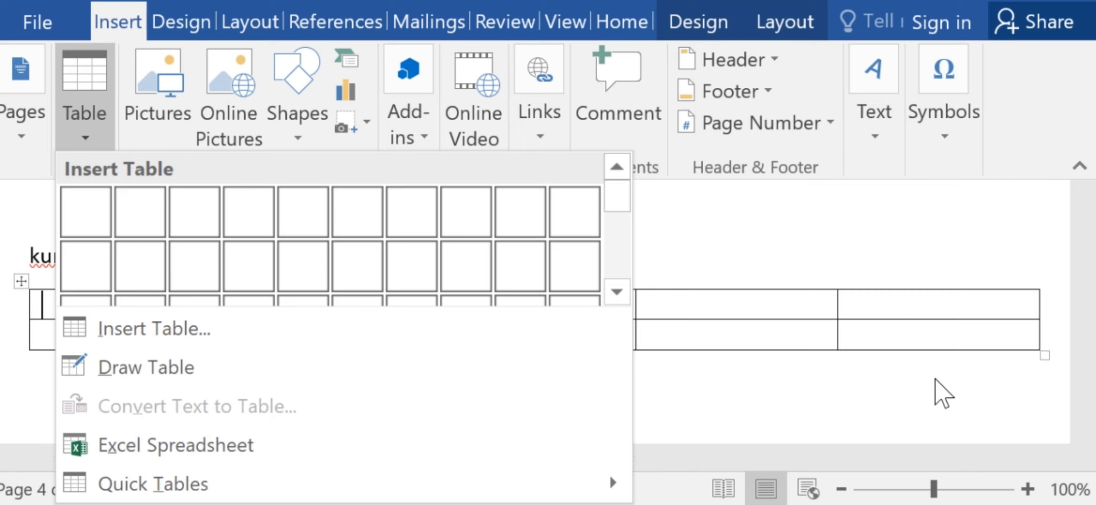
{"action": "left_click", "coordinate": [938, 381]}
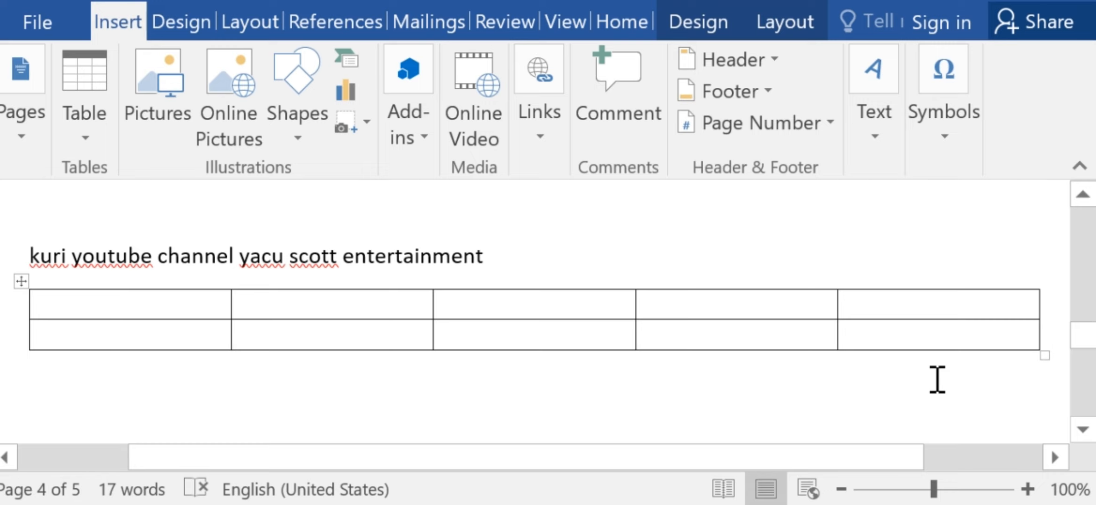
{"action": "type", "text": "hh"}
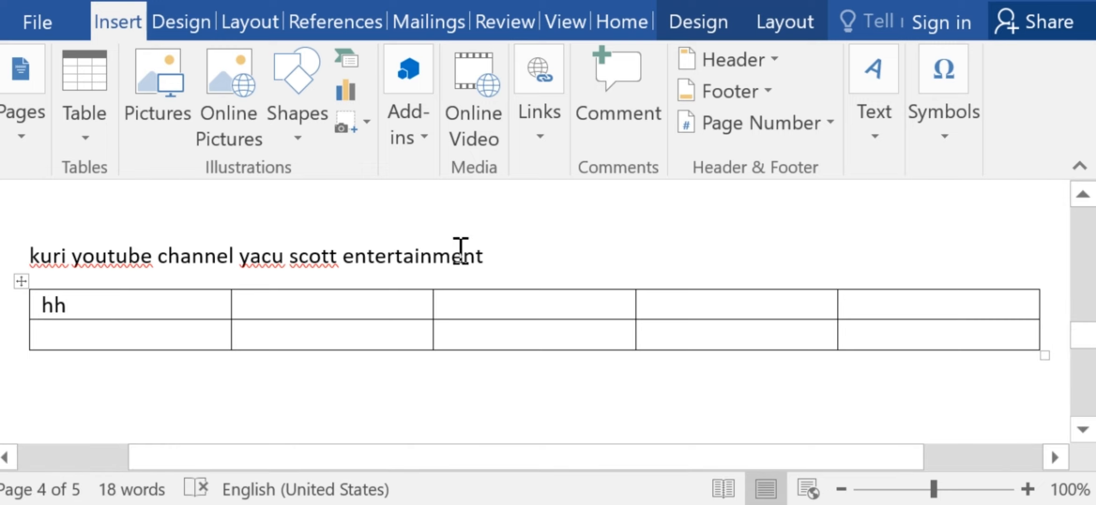
Add a blank line after "entertainment" and draw a table box about 2.61" wide on it, above the five-column table.
{"action": "left_click", "coordinate": [497, 256]}
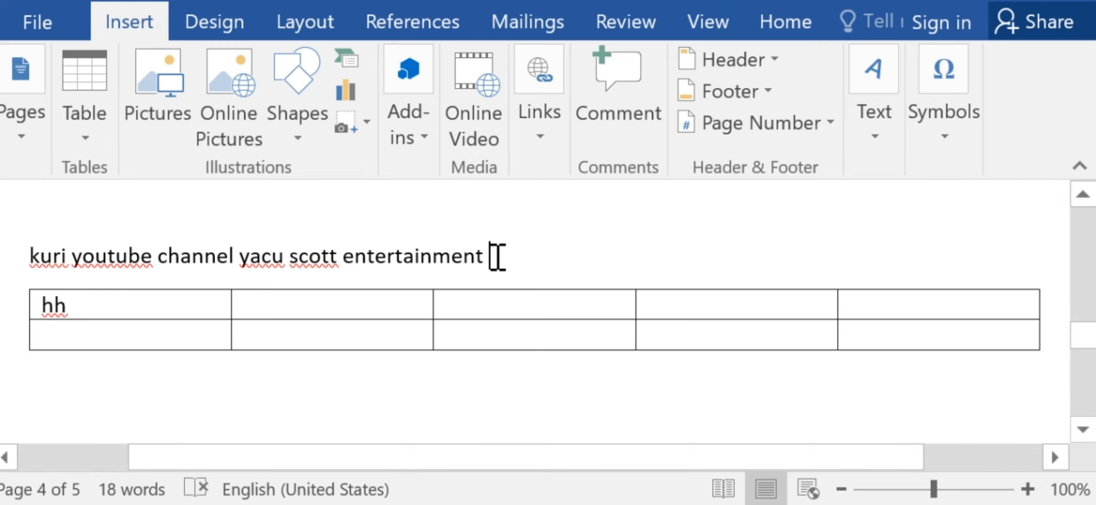
{"action": "key", "text": "Return"}
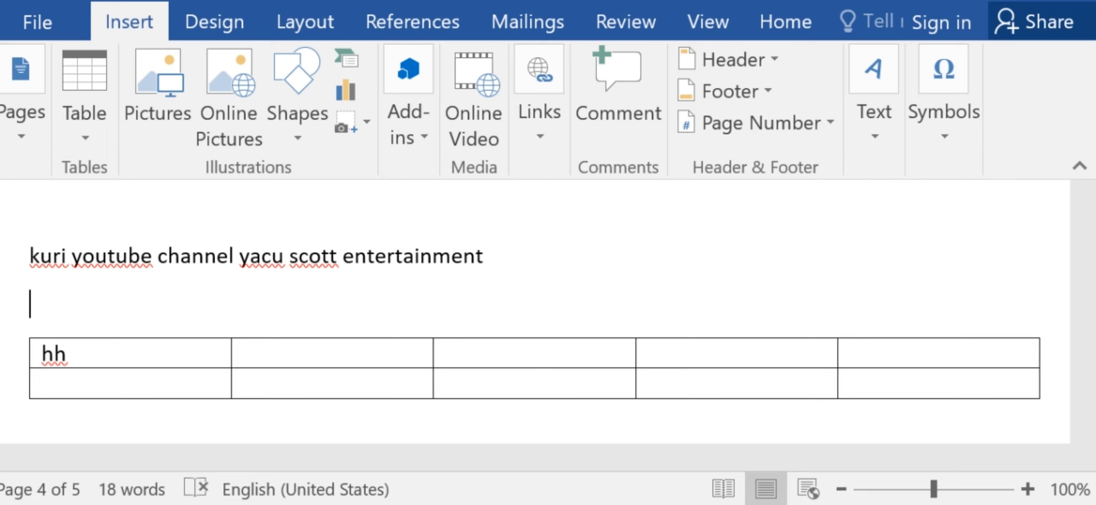
{"action": "left_click", "coordinate": [88, 132]}
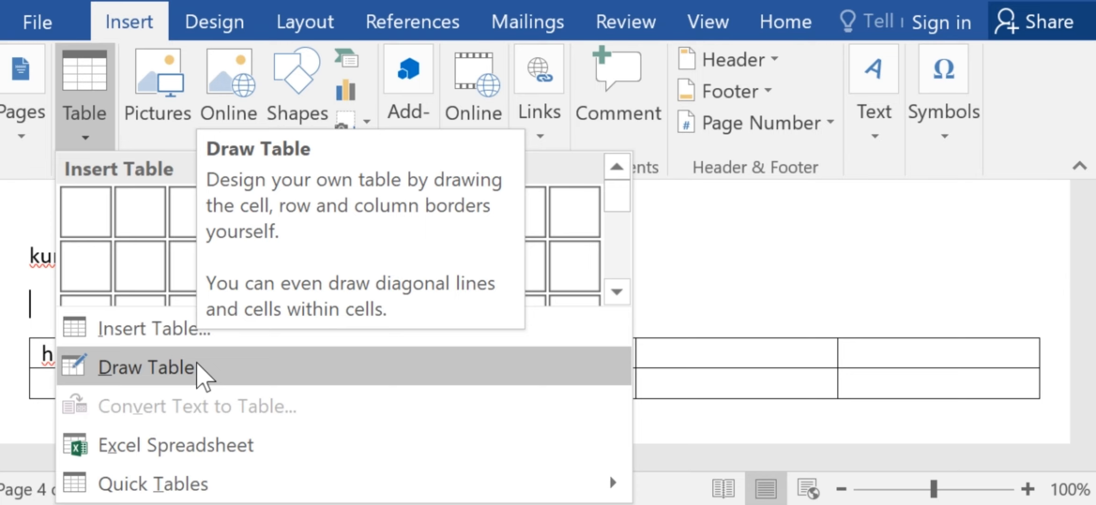
{"action": "left_click", "coordinate": [201, 372]}
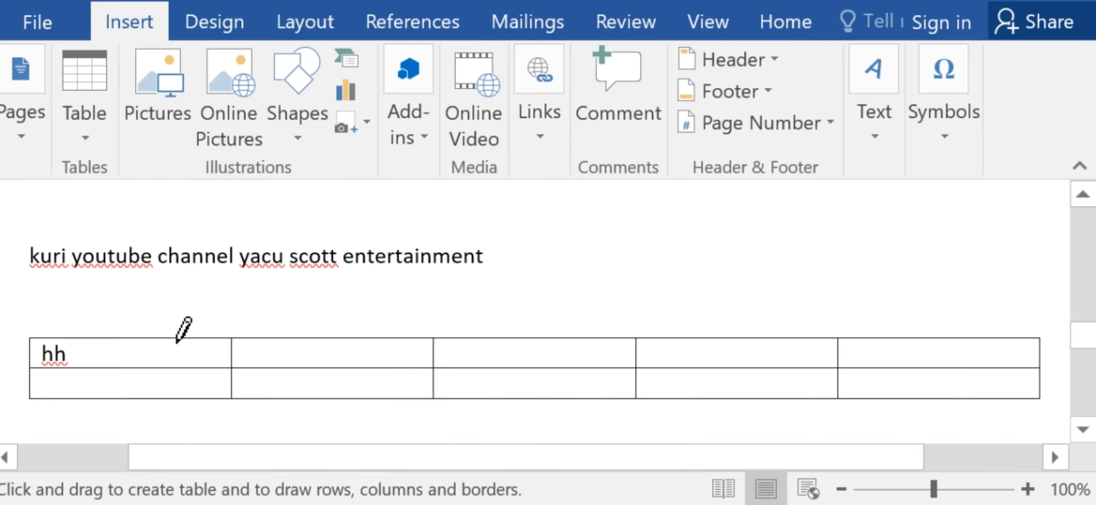
{"action": "mouse_move", "coordinate": [30, 288]}
{"action": "left_mouse_down"}
{"action": "mouse_move", "coordinate": [543, 296]}
{"action": "mouse_move", "coordinate": [438, 285]}
{"action": "left_mouse_up"}
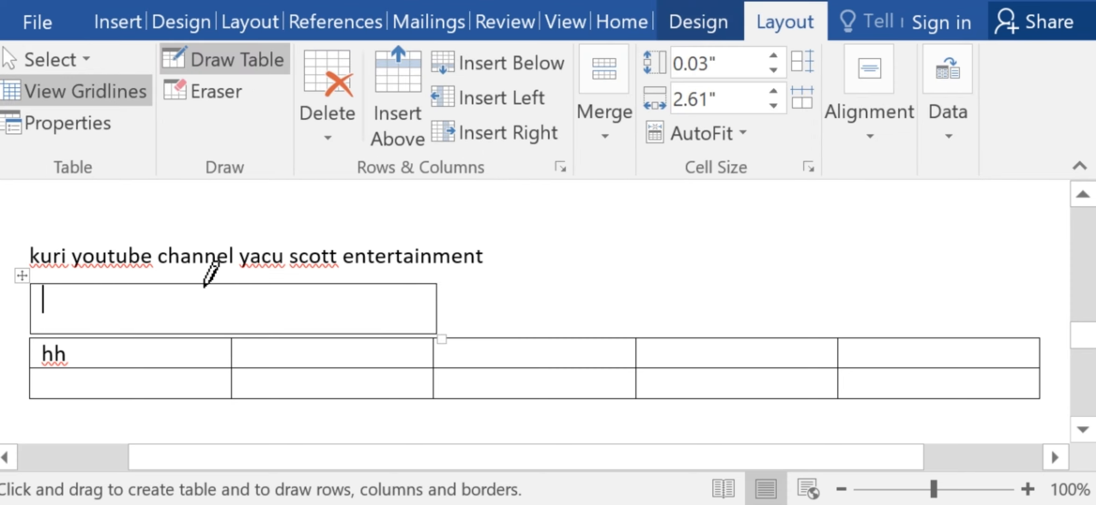
Divide the drawn table into cells of uneven size with freehand vertical and horizontal borders.
{"action": "left_click_drag", "start_coordinate": [204, 285], "coordinate": [203, 327]}
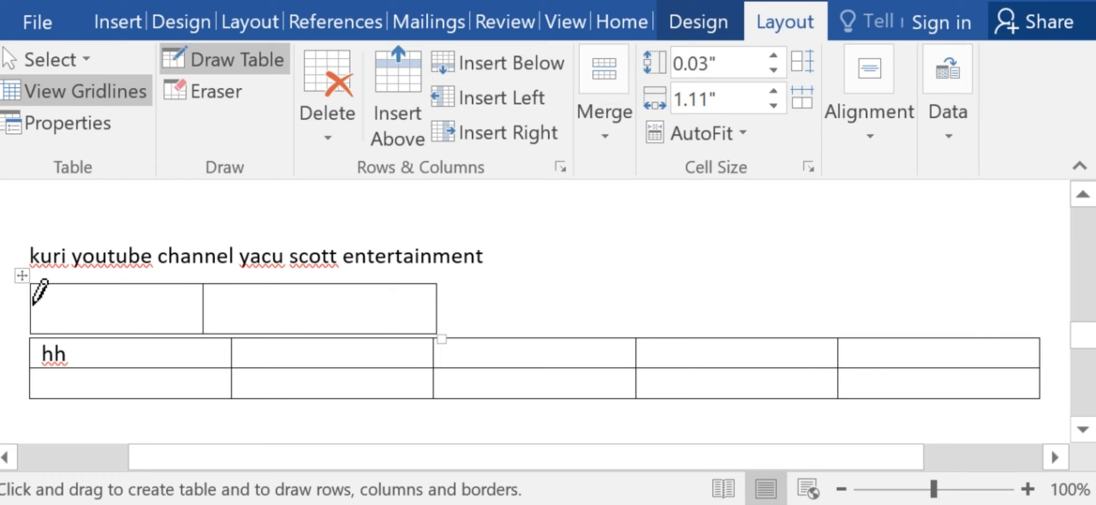
{"action": "left_click_drag", "start_coordinate": [32, 308], "coordinate": [443, 310]}
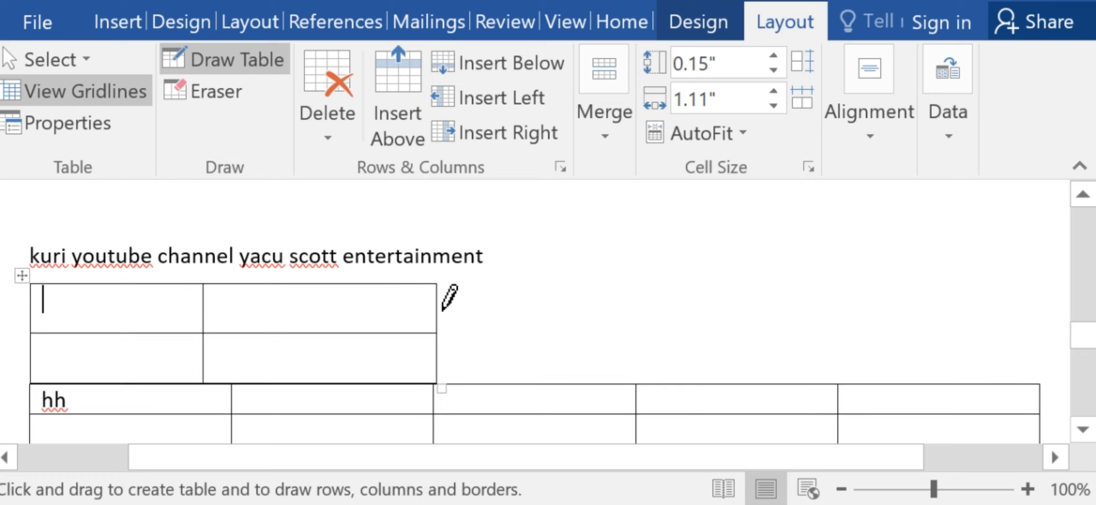
{"action": "left_click_drag", "start_coordinate": [324, 284], "coordinate": [325, 332]}
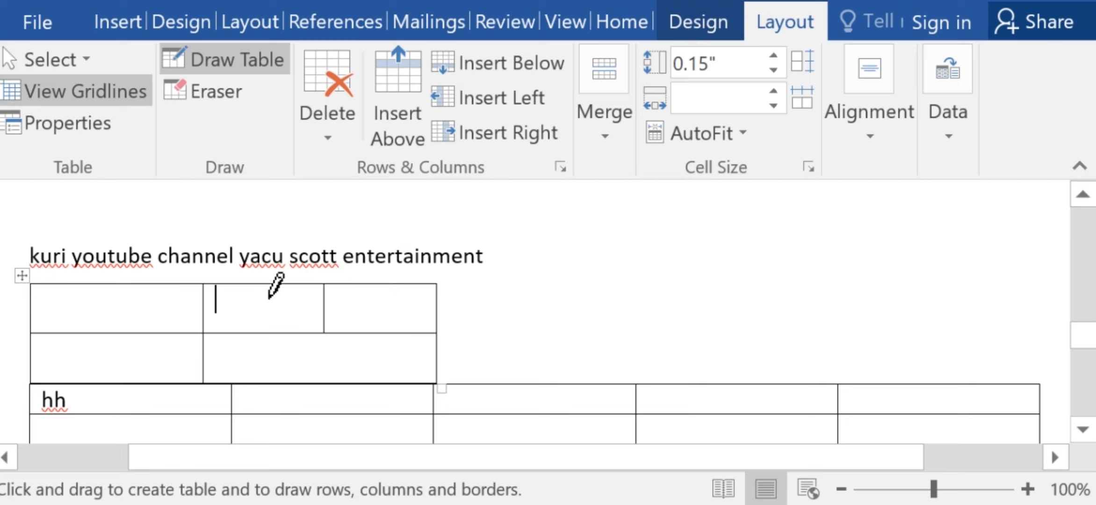
{"action": "mouse_move", "coordinate": [260, 286]}
{"action": "left_mouse_down"}
{"action": "mouse_move", "coordinate": [261, 330]}
{"action": "mouse_move", "coordinate": [294, 304]}
{"action": "mouse_move", "coordinate": [255, 312]}
{"action": "mouse_move", "coordinate": [432, 308]}
{"action": "left_mouse_up"}
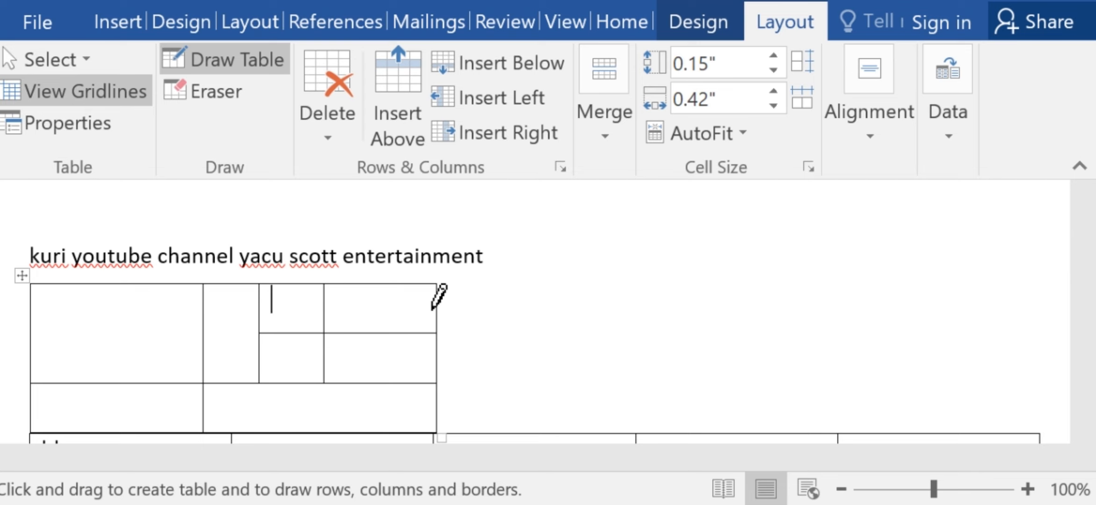
Embed a blank Excel spreadsheet below the drawn table and return to editing the Word document.
{"action": "left_click", "coordinate": [123, 27]}
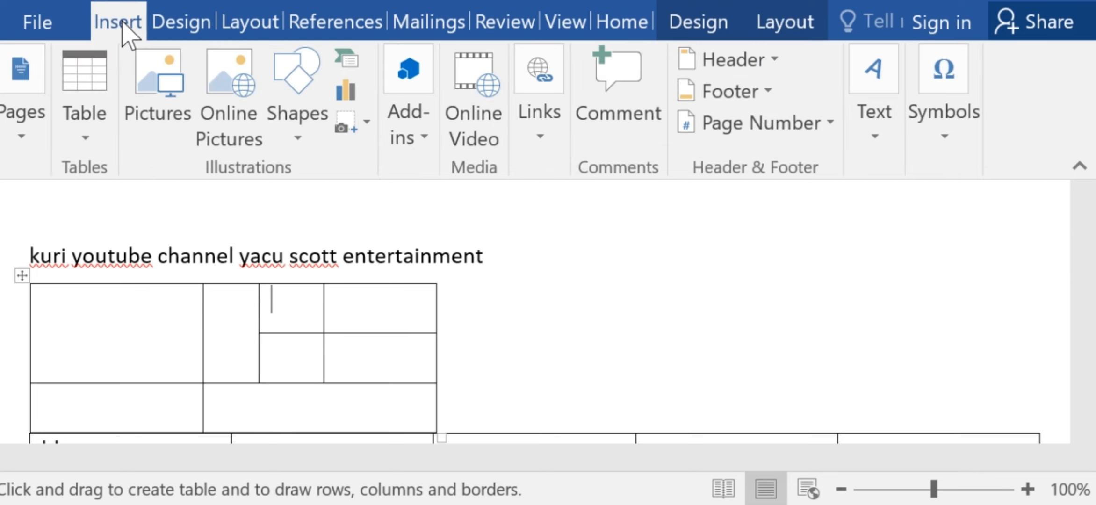
{"action": "left_click", "coordinate": [87, 145]}
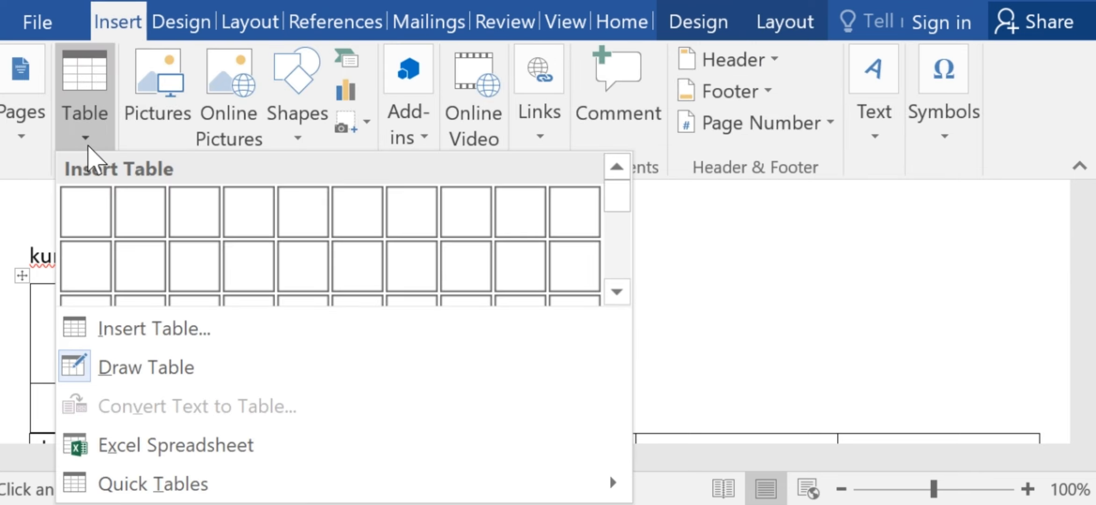
{"action": "left_click", "coordinate": [970, 379]}
{"action": "mouse_move", "coordinate": [1086, 340]}
{"action": "left_mouse_down"}
{"action": "mouse_move", "coordinate": [1085, 370]}
{"action": "mouse_move", "coordinate": [1094, 317]}
{"action": "mouse_move", "coordinate": [1094, 344]}
{"action": "mouse_move", "coordinate": [1095, 335]}
{"action": "left_mouse_up"}
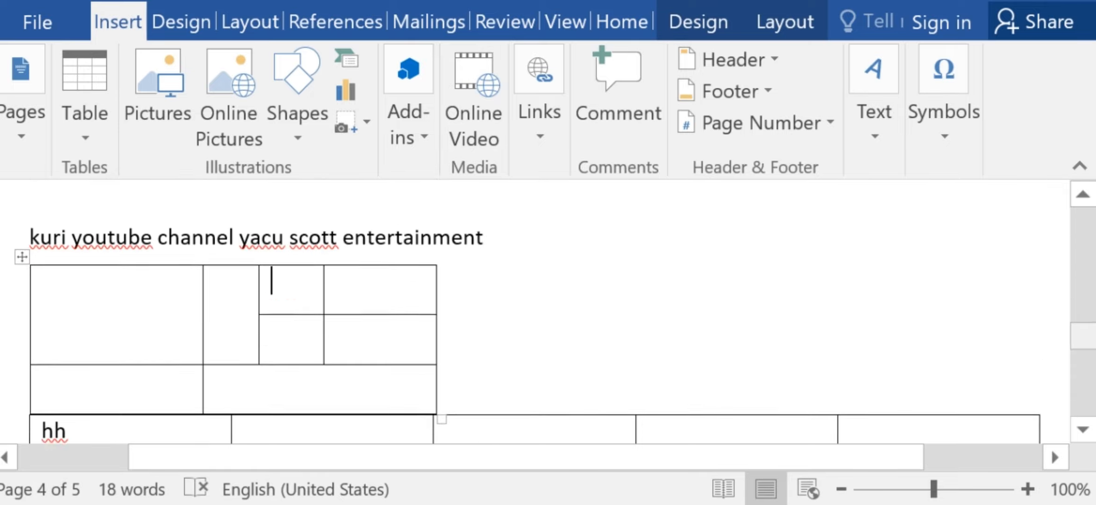
{"action": "left_click", "coordinate": [505, 238]}
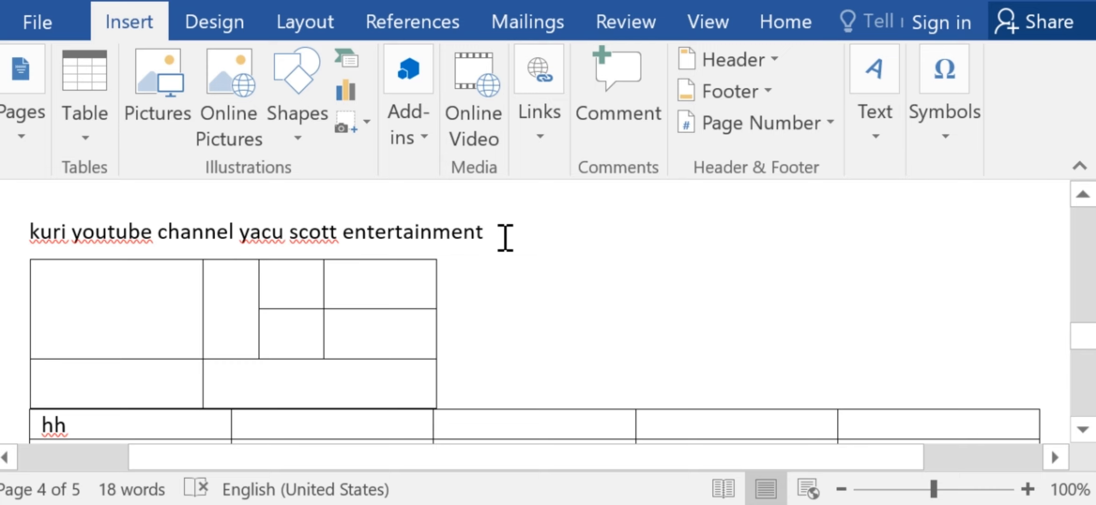
{"action": "left_click", "coordinate": [84, 133]}
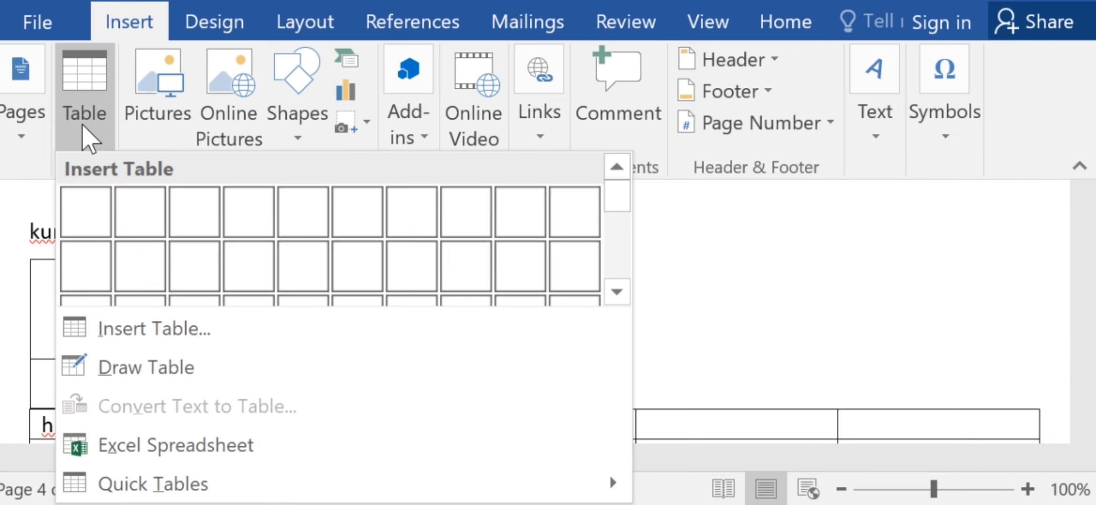
{"action": "left_click", "coordinate": [170, 454]}
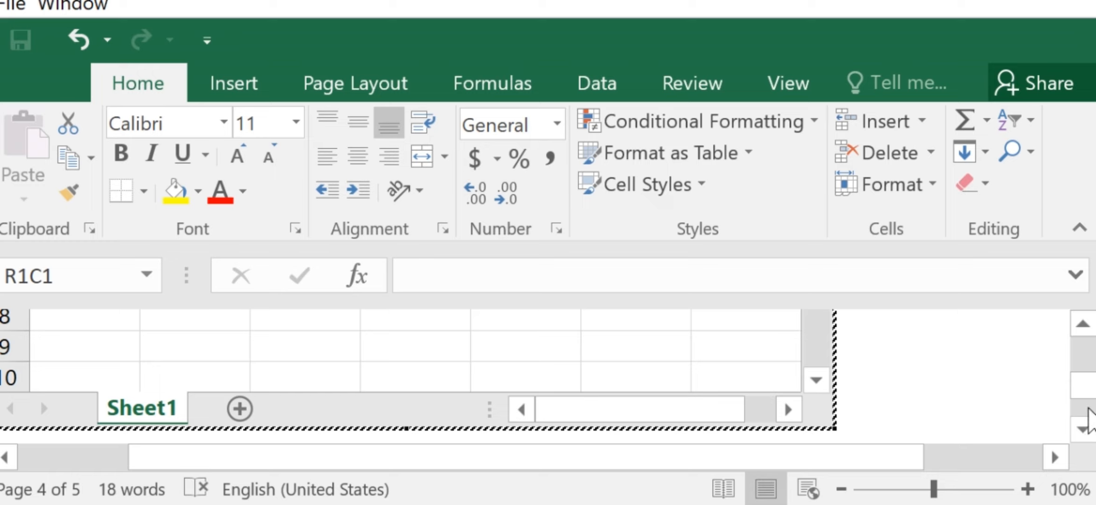
{"action": "left_click_drag", "start_coordinate": [1087, 403], "coordinate": [1092, 333]}
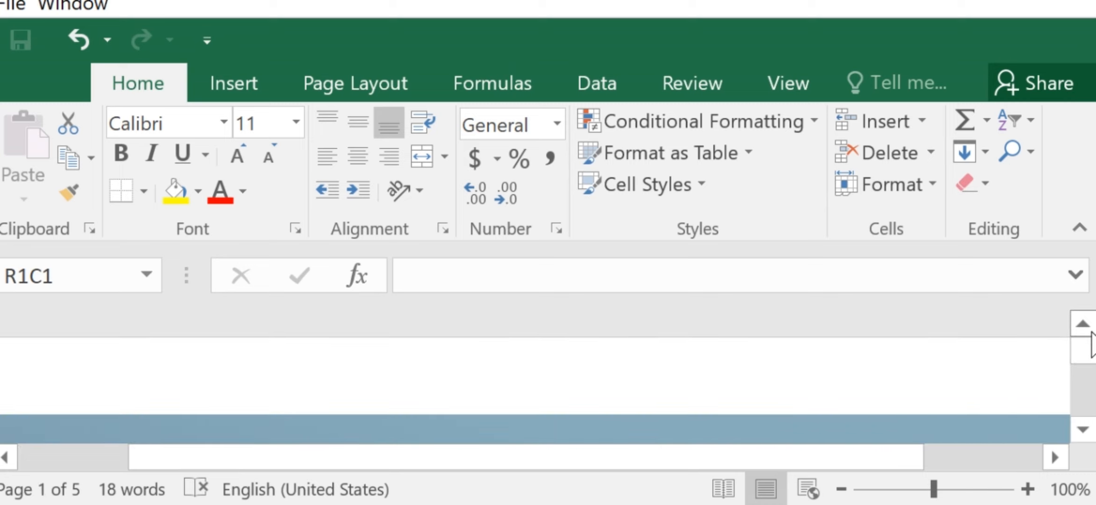
{"action": "mouse_move", "coordinate": [1092, 346]}
{"action": "left_mouse_down"}
{"action": "mouse_move", "coordinate": [1093, 398]}
{"action": "mouse_move", "coordinate": [1093, 346]}
{"action": "left_mouse_up"}
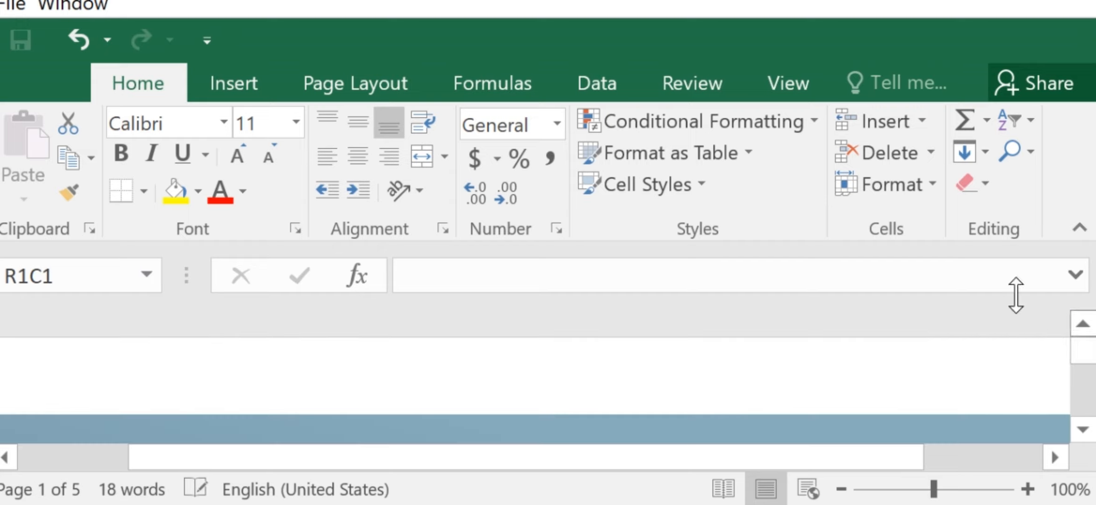
{"action": "left_click", "coordinate": [235, 88]}
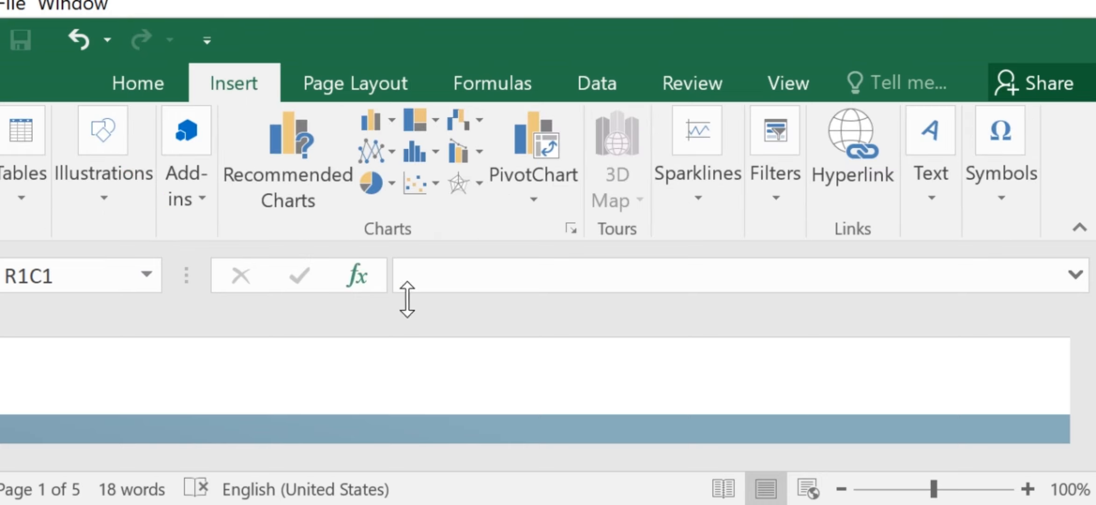
{"action": "left_click", "coordinate": [612, 404]}
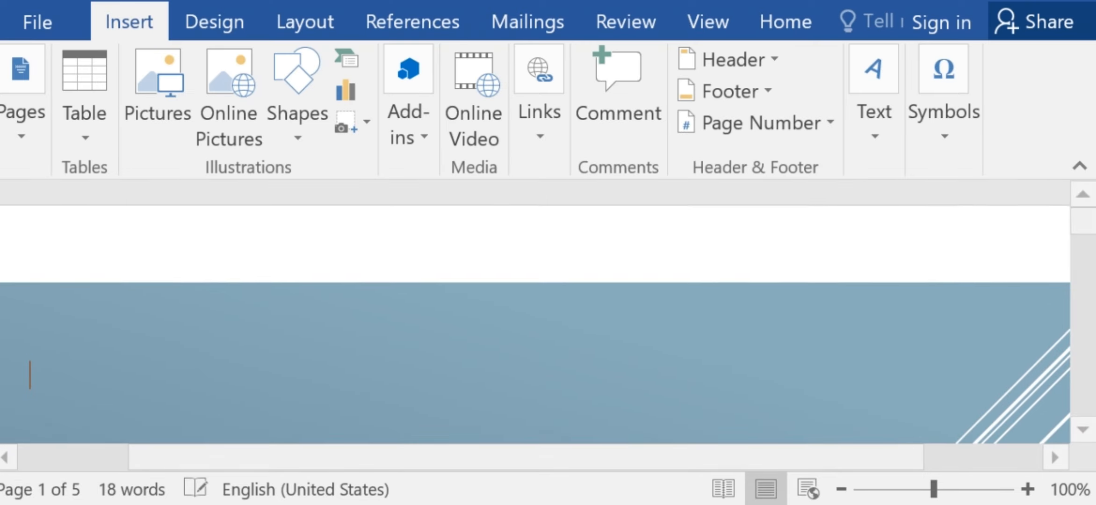
Delete the embedded Excel spreadsheet and clear the stray text "xxxx" beside the drawn table.
{"action": "left_click_drag", "start_coordinate": [1093, 229], "coordinate": [1095, 345]}
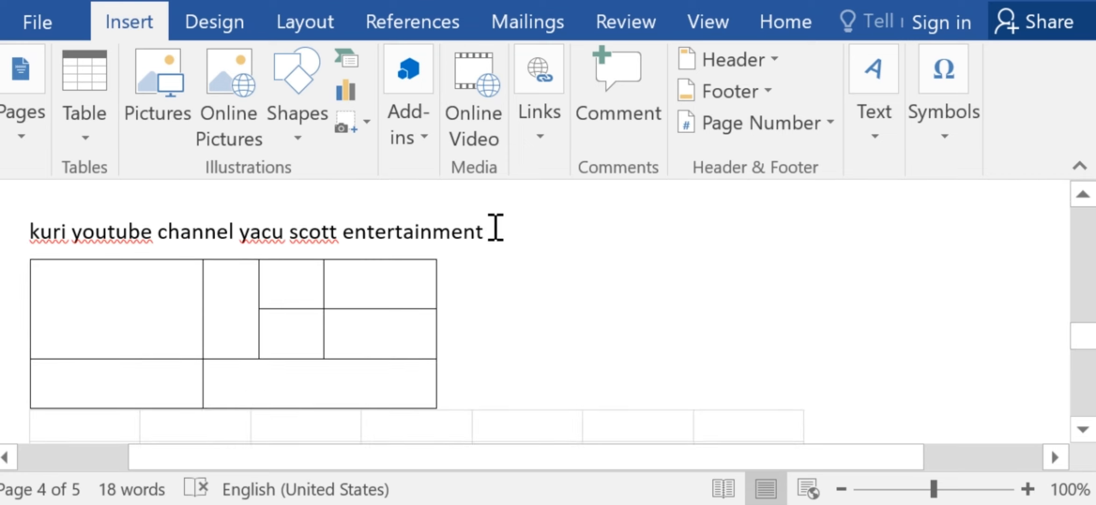
{"action": "scroll", "coordinate": [496, 229], "scroll_direction": "down", "scroll_amount": 5}
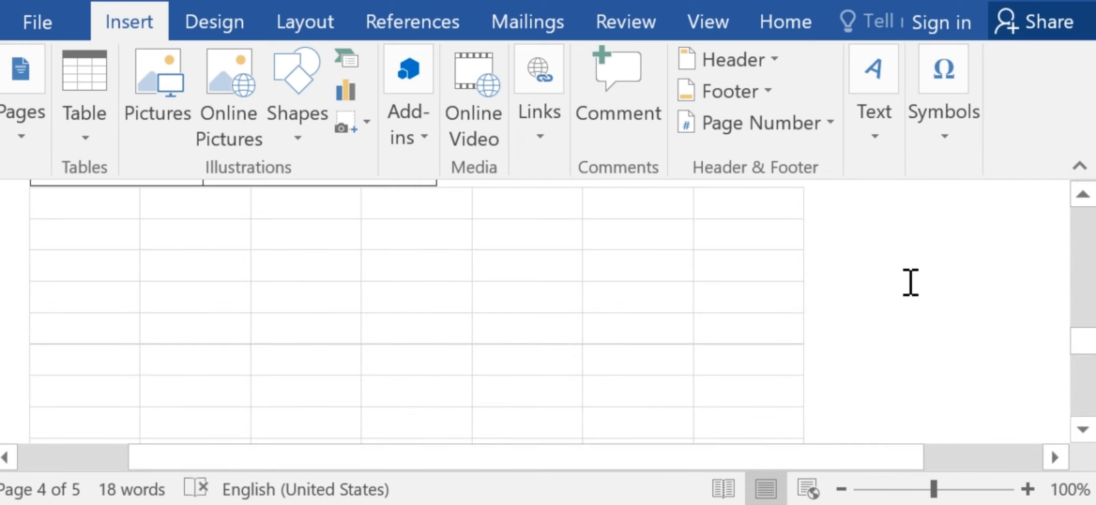
{"action": "mouse_move", "coordinate": [1087, 347]}
{"action": "left_mouse_down"}
{"action": "mouse_move", "coordinate": [1089, 334]}
{"action": "mouse_move", "coordinate": [1084, 358]}
{"action": "mouse_move", "coordinate": [1085, 348]}
{"action": "left_mouse_up"}
{"action": "left_click", "coordinate": [696, 309]}
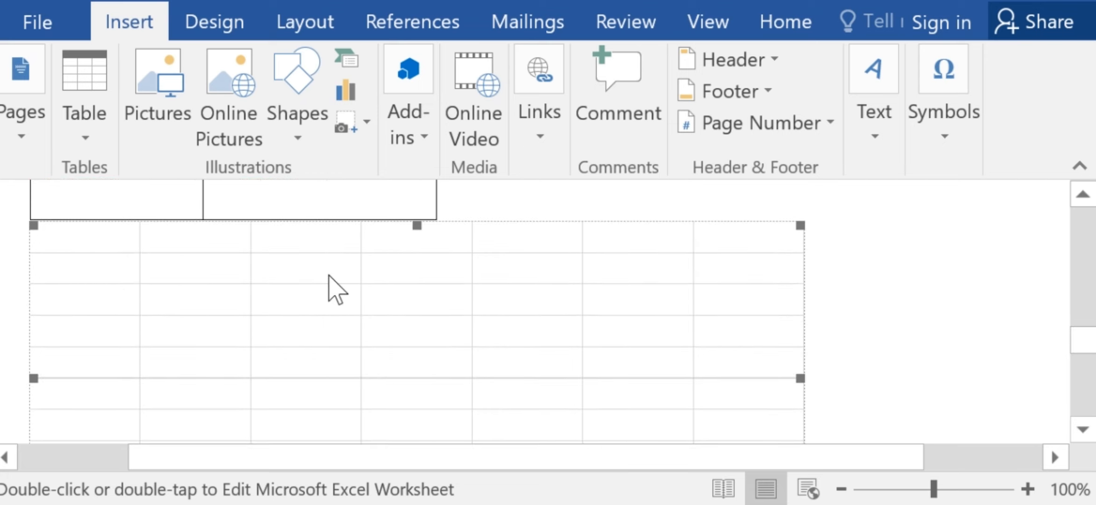
{"action": "left_click", "coordinate": [849, 275]}
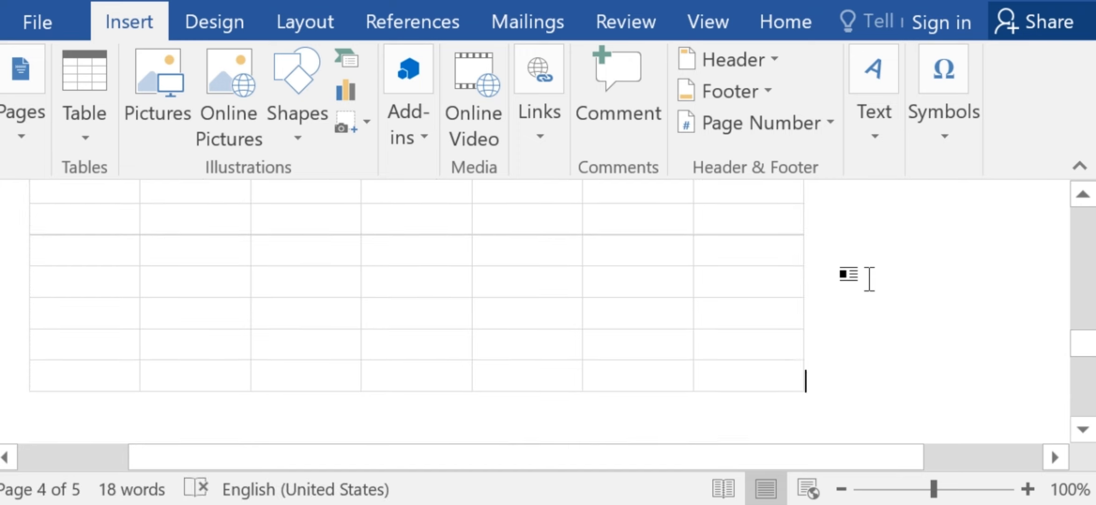
{"action": "left_click", "coordinate": [755, 348]}
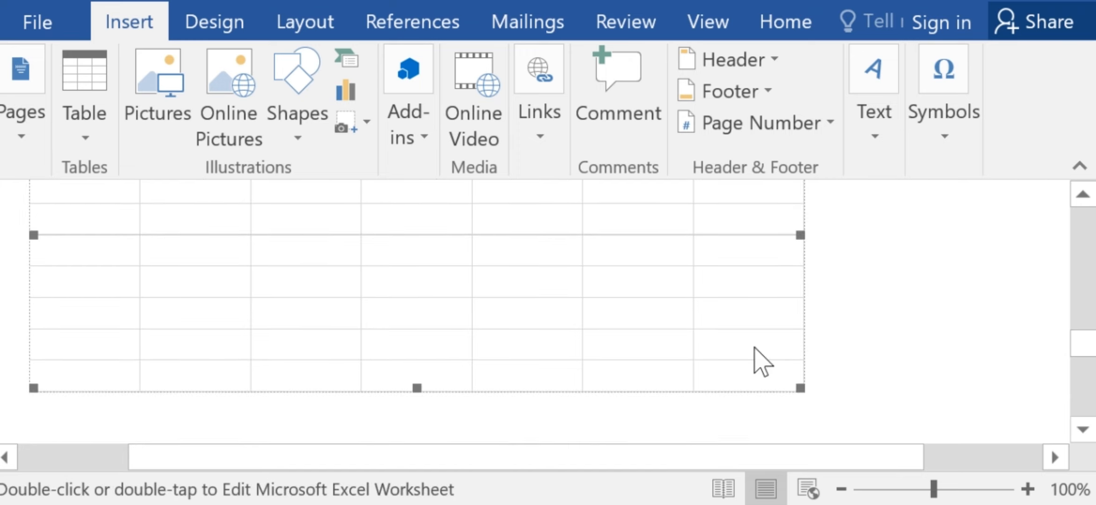
{"action": "double_click", "coordinate": [754, 347]}
{"action": "key", "text": "Delete"}
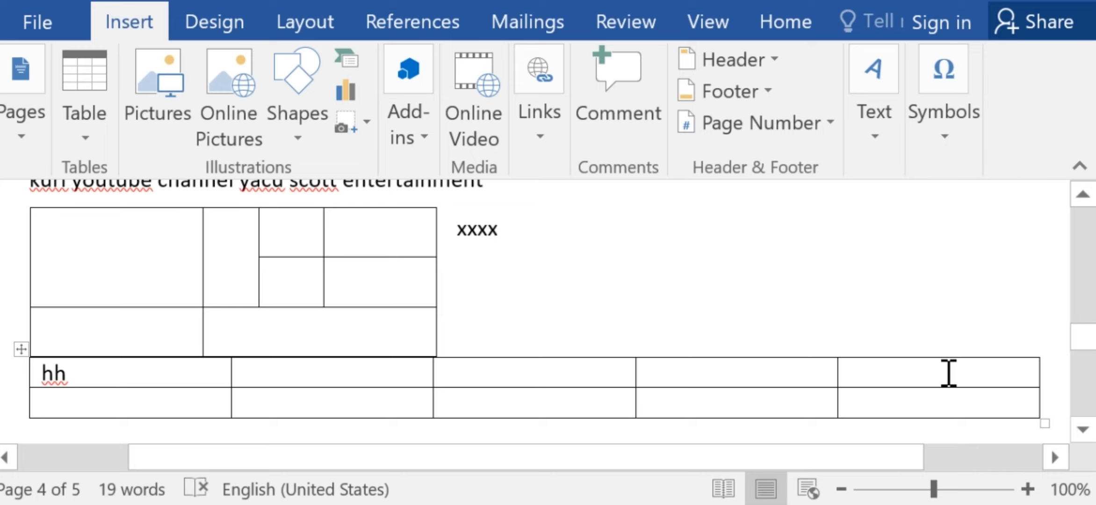
{"action": "key", "text": "BackSpace"}
{"action": "key", "text": "BackSpace"}
{"action": "key", "text": "BackSpace"}
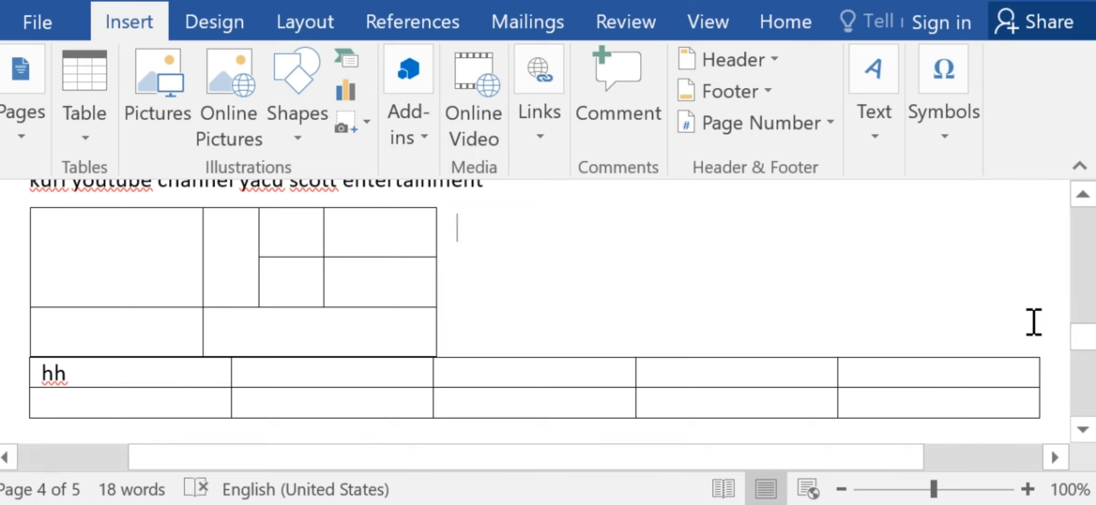
{"action": "left_click_drag", "start_coordinate": [1084, 348], "coordinate": [1094, 381]}
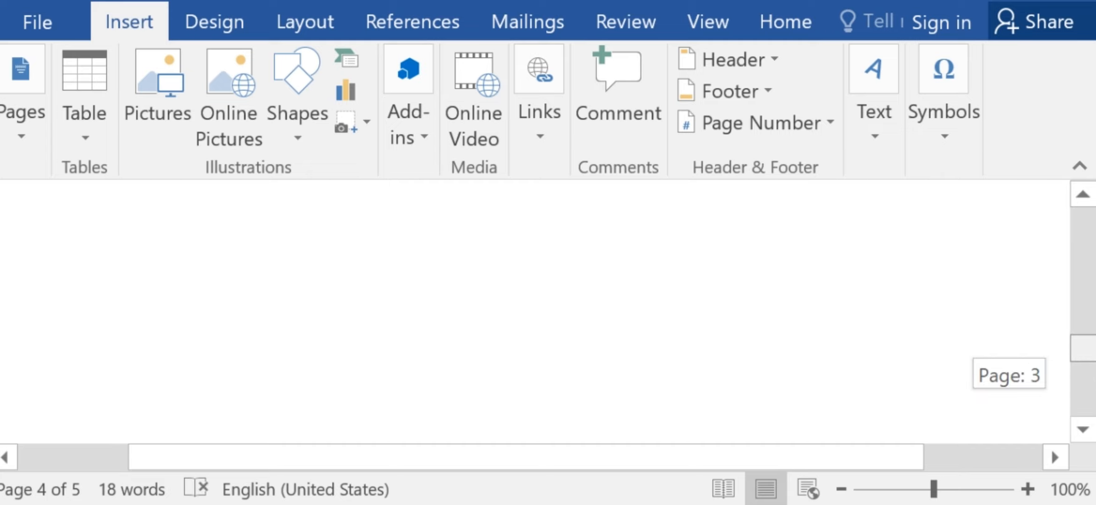
{"action": "left_click_drag", "start_coordinate": [1083, 341], "coordinate": [1083, 338]}
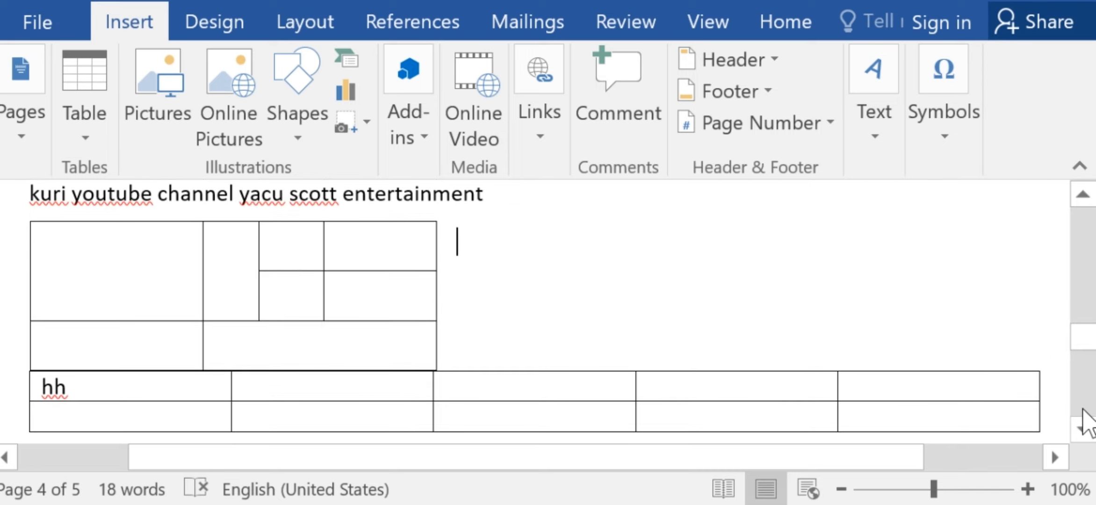
{"action": "left_click", "coordinate": [1083, 428]}
{"action": "left_click", "coordinate": [1083, 429]}
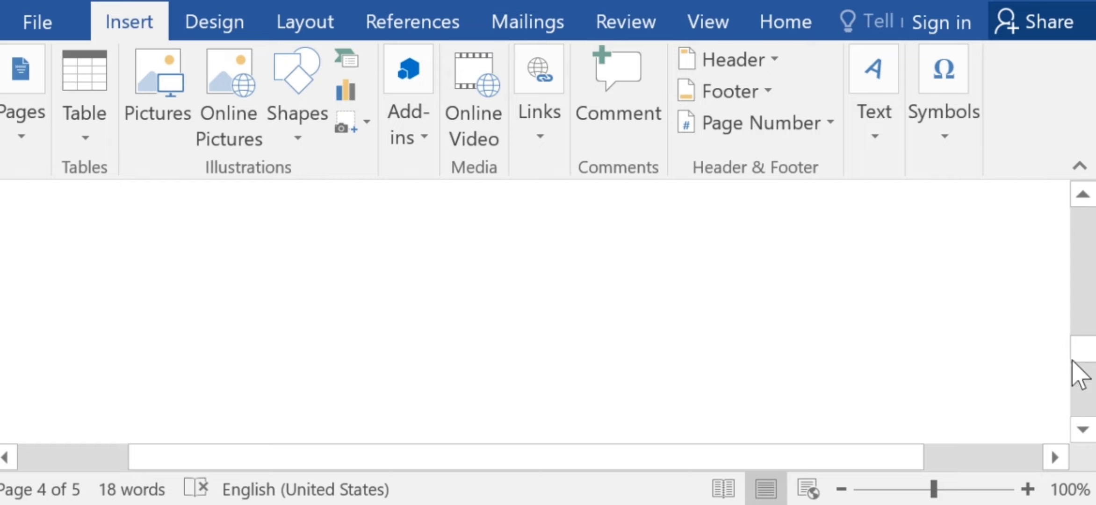
Look through the built-in Quick Tables designs as far as Double Table and return to the document.
{"action": "left_click_drag", "start_coordinate": [1084, 359], "coordinate": [1084, 210]}
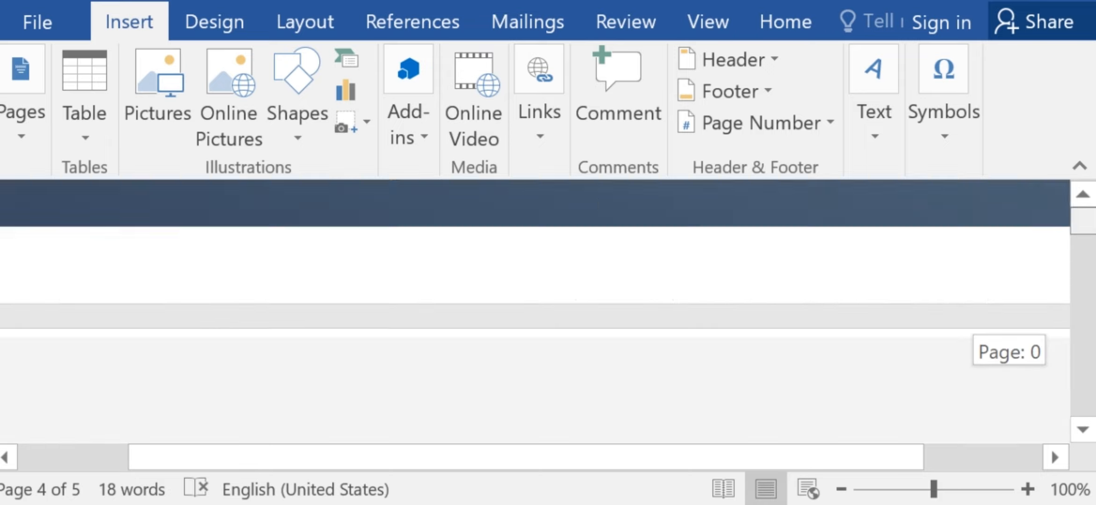
{"action": "left_click", "coordinate": [100, 153]}
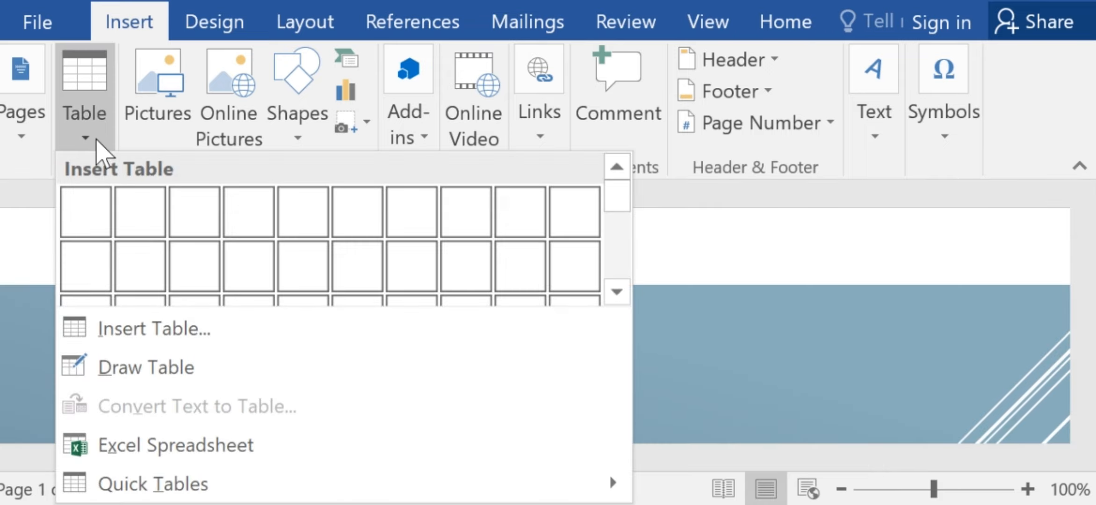
{"action": "mouse_move", "coordinate": [623, 487]}
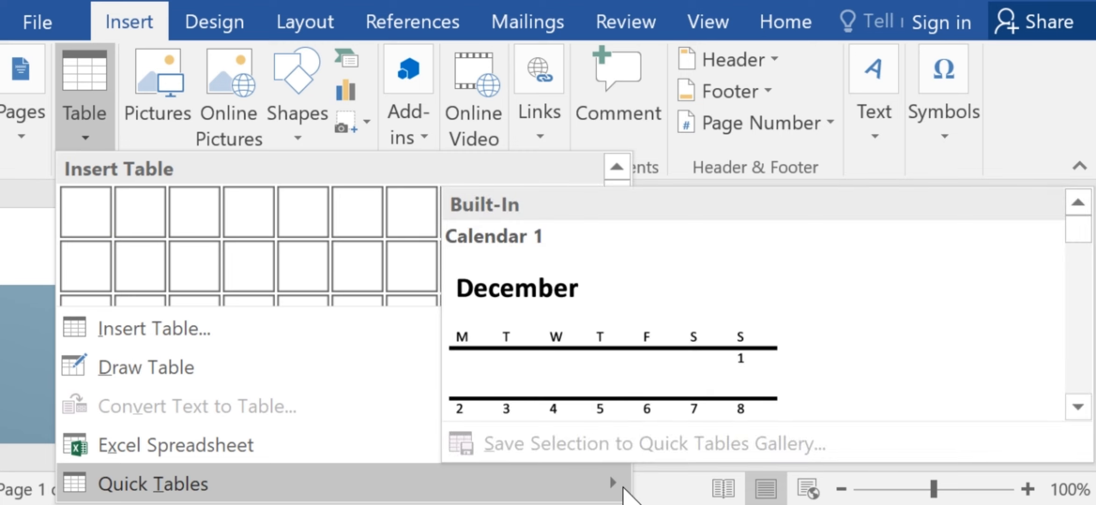
{"action": "left_click_drag", "start_coordinate": [1076, 233], "coordinate": [1080, 304]}
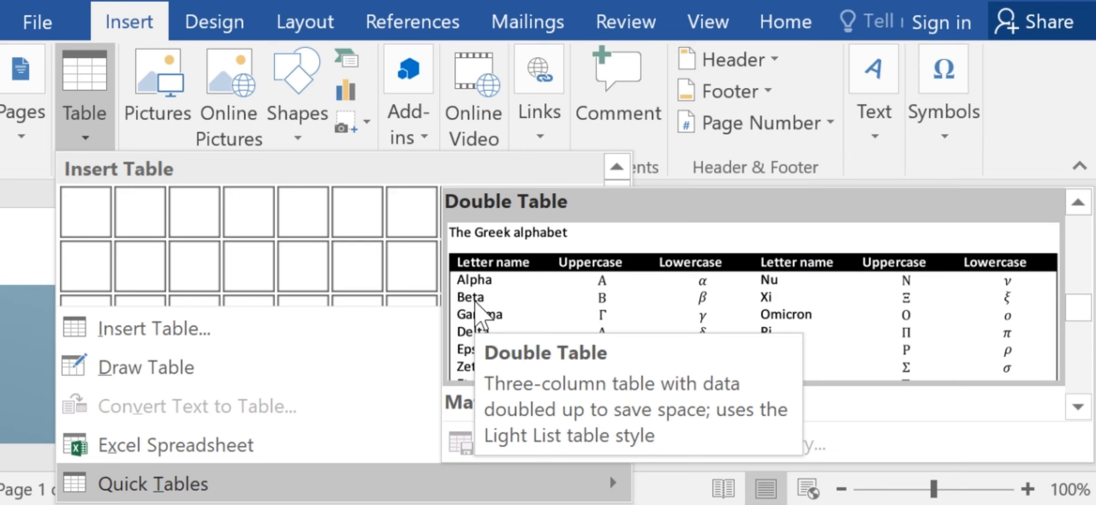
{"action": "left_click", "coordinate": [9, 174]}
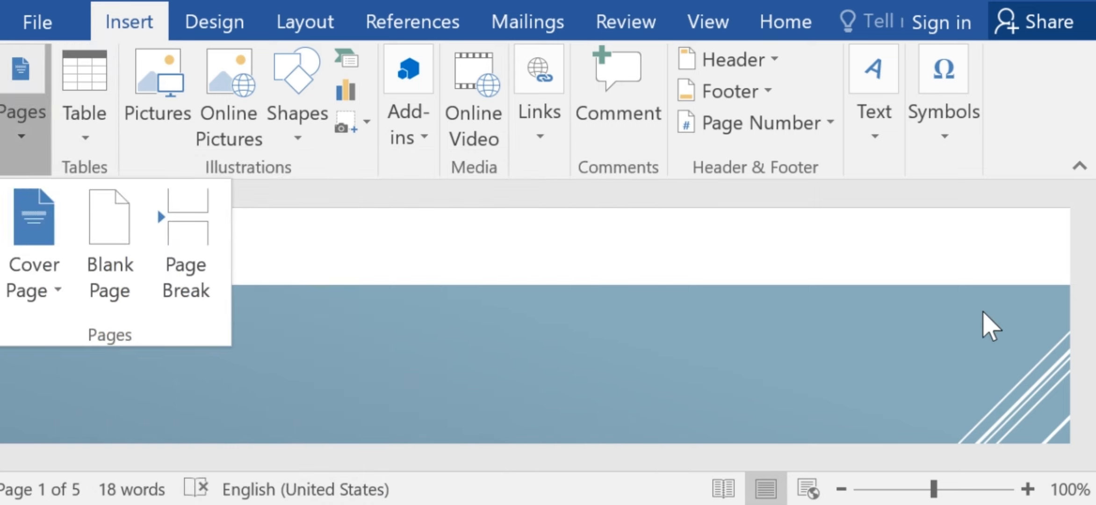
{"action": "left_click", "coordinate": [958, 372]}
Go to the empty text line on page 5 and start inserting a picture from a file.
{"action": "left_click_drag", "start_coordinate": [1080, 228], "coordinate": [1085, 276]}
{"action": "left_click_drag", "start_coordinate": [1083, 290], "coordinate": [912, 224]}
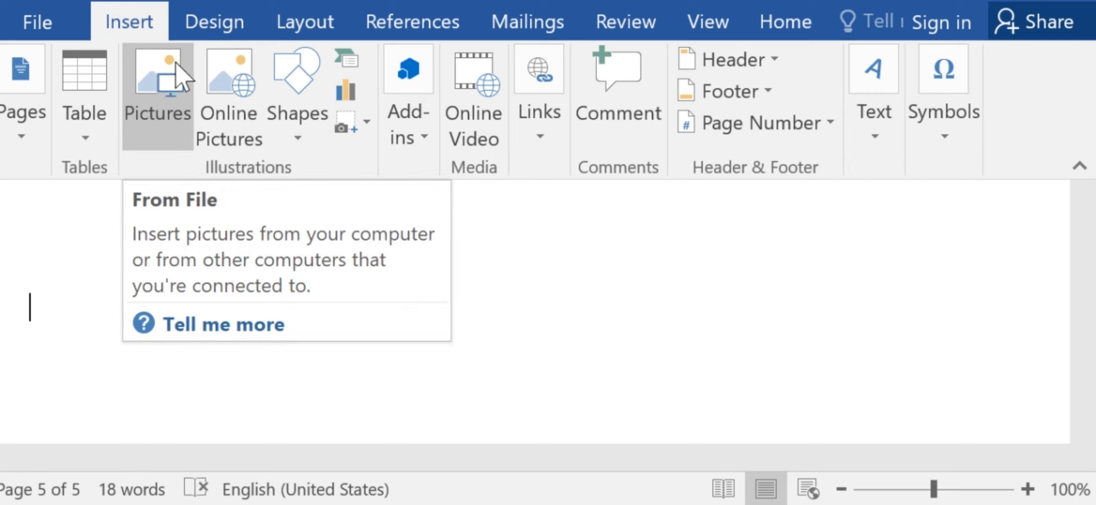
{"action": "left_click", "coordinate": [175, 128]}
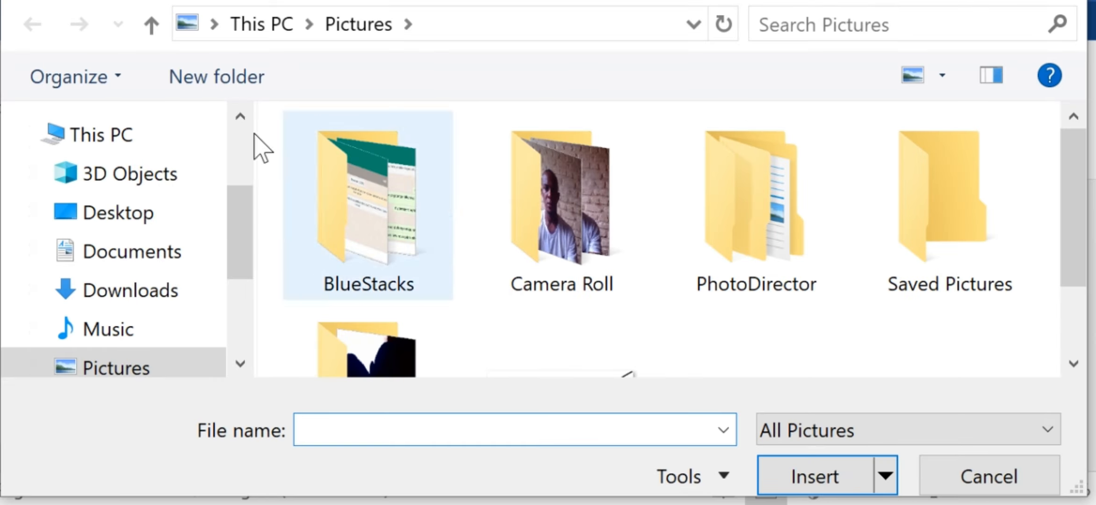
Look for a picture in Saved Pictures and in PhotoDirector's 16.0 subfolders down to edit_cache, ending in the Pictures folder.
{"action": "left_click", "coordinate": [1074, 364]}
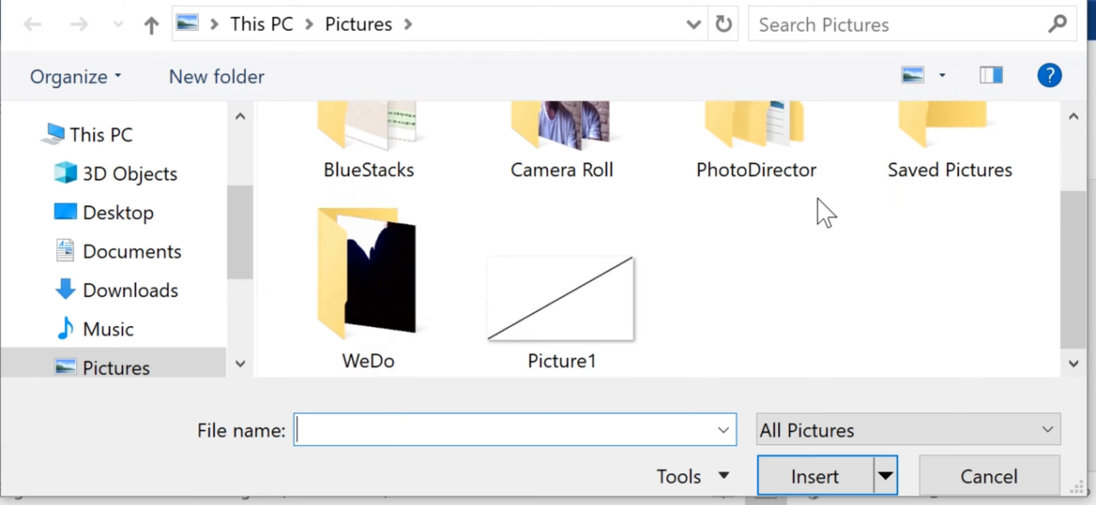
{"action": "left_click", "coordinate": [930, 152]}
{"action": "double_click", "coordinate": [934, 150]}
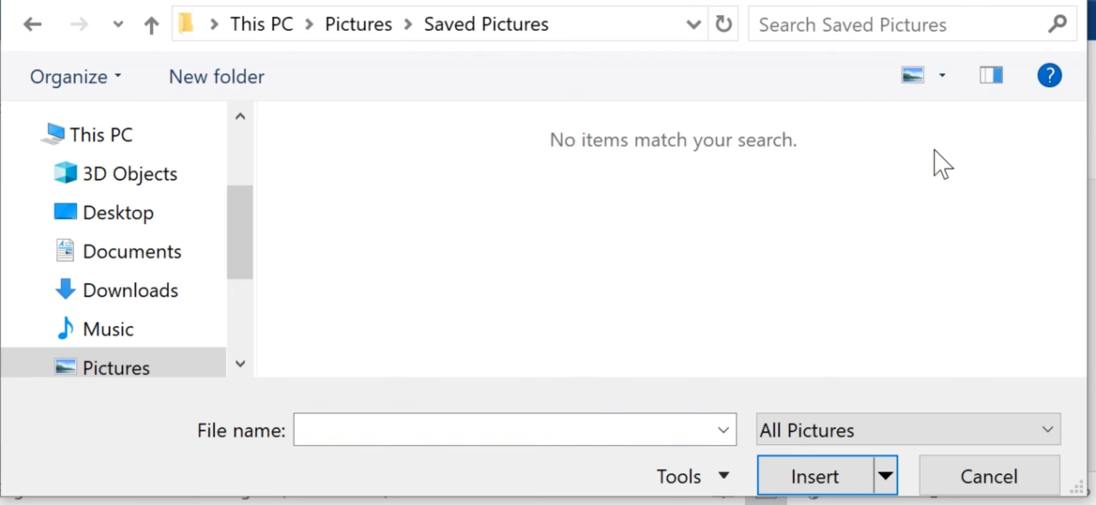
{"action": "left_click", "coordinate": [152, 26]}
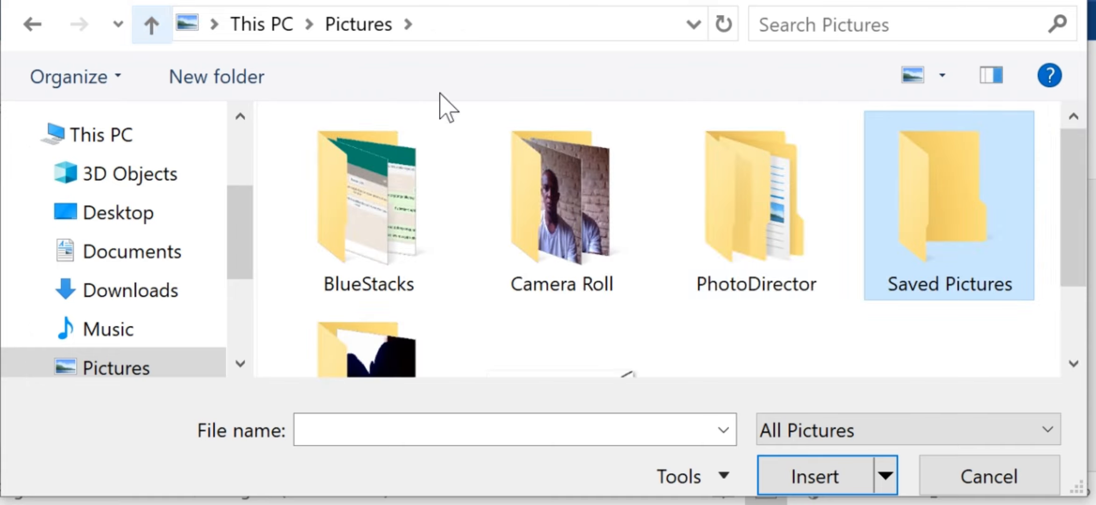
{"action": "double_click", "coordinate": [760, 201]}
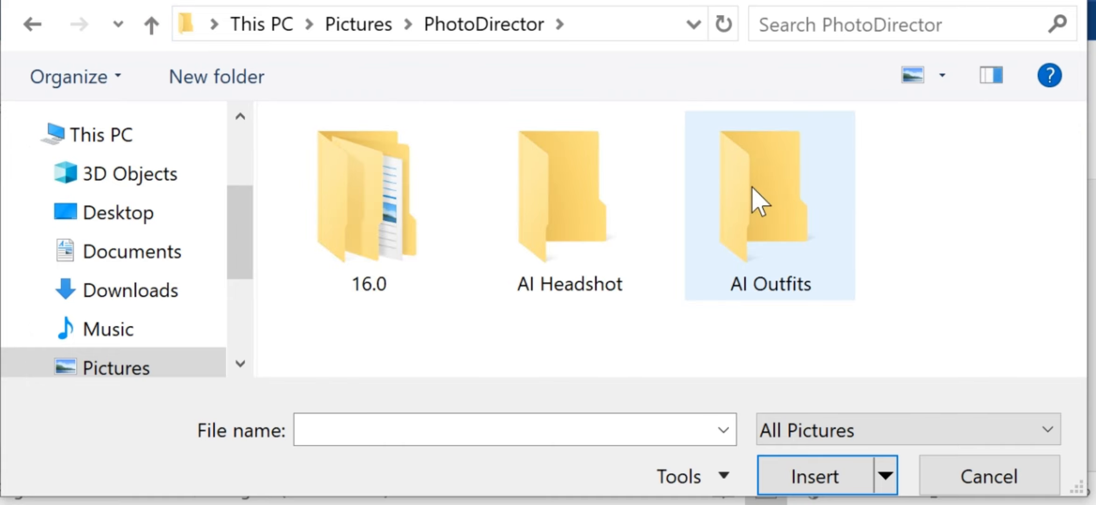
{"action": "double_click", "coordinate": [386, 239]}
{"action": "double_click", "coordinate": [381, 230]}
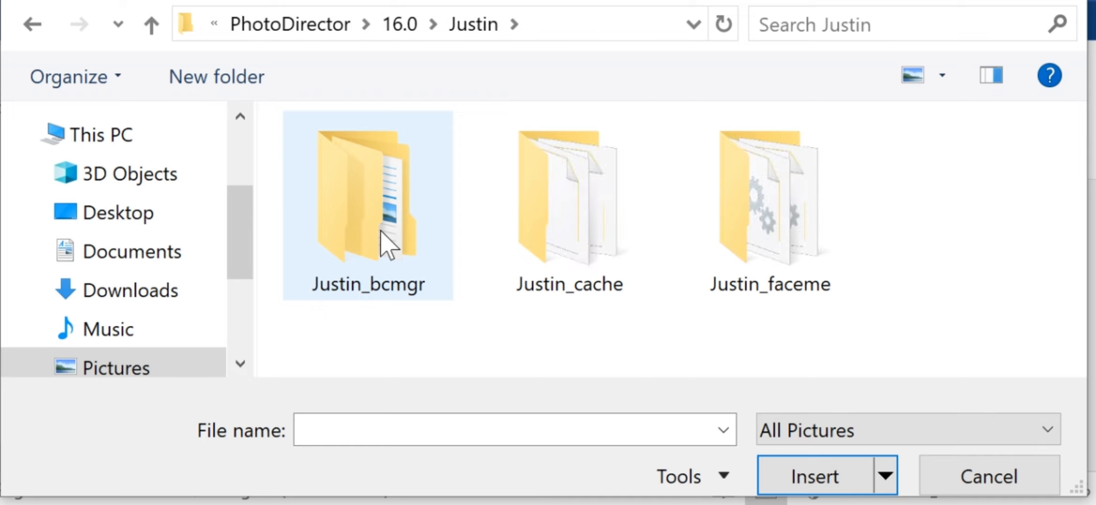
{"action": "double_click", "coordinate": [340, 239]}
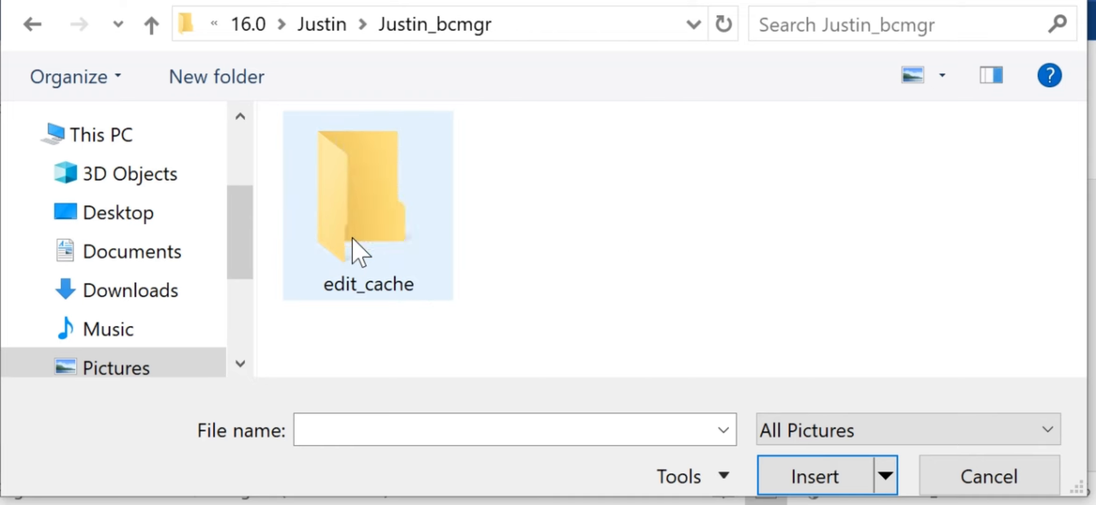
{"action": "double_click", "coordinate": [351, 239]}
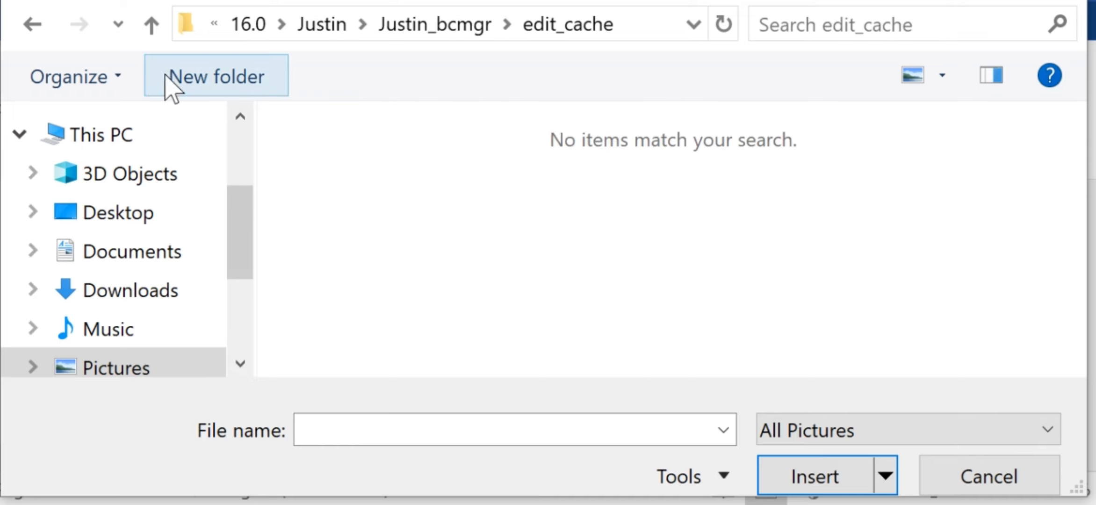
{"action": "left_click", "coordinate": [153, 27]}
{"action": "left_click", "coordinate": [155, 31]}
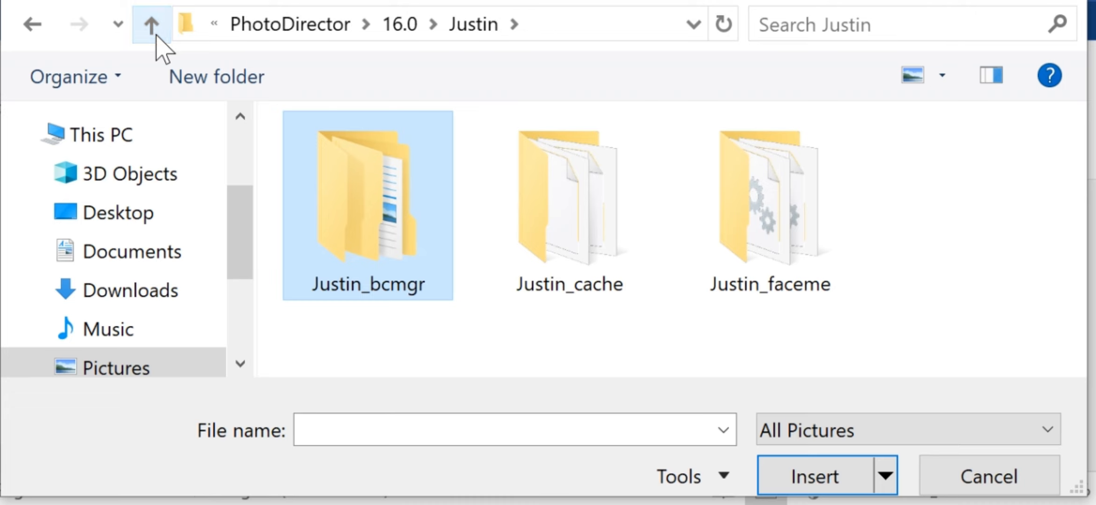
{"action": "left_click", "coordinate": [156, 36]}
{"action": "left_click", "coordinate": [156, 35]}
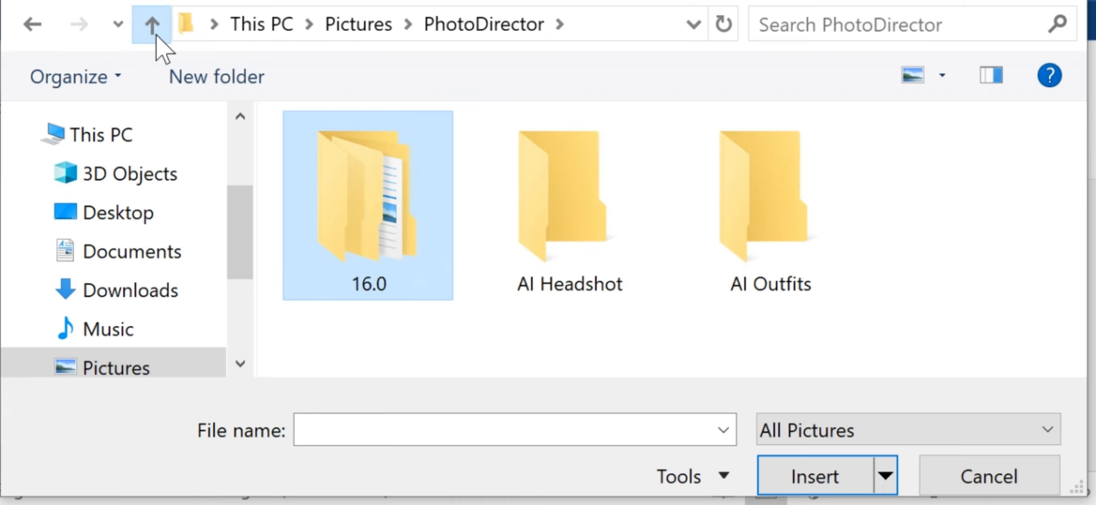
{"action": "left_click", "coordinate": [156, 36]}
Insert the JPG picture a9d44dcd-ccfa-4bfe-b346-10bfb57d525e from the WeDo folder on page 5.
{"action": "double_click", "coordinate": [369, 344]}
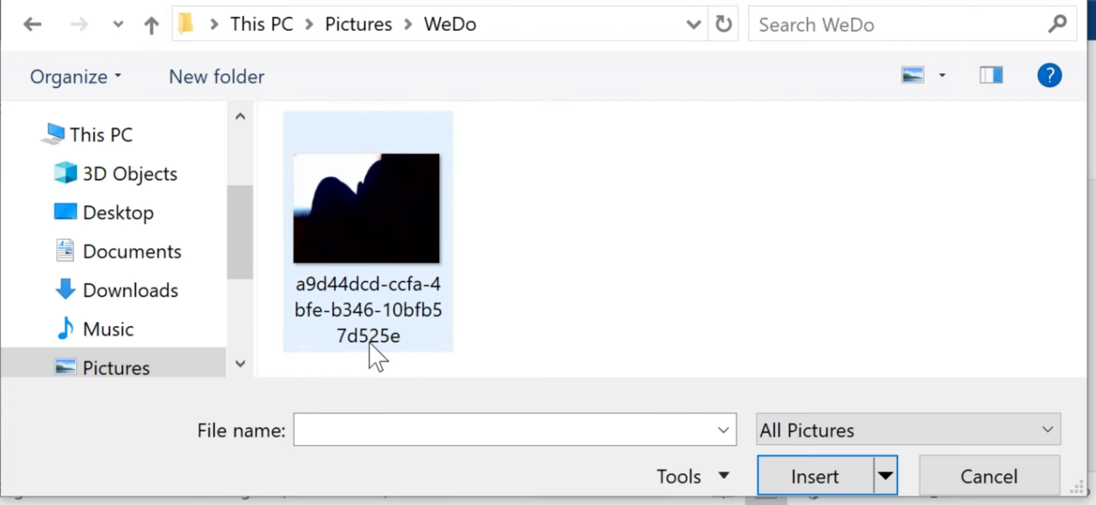
{"action": "left_click", "coordinate": [399, 244]}
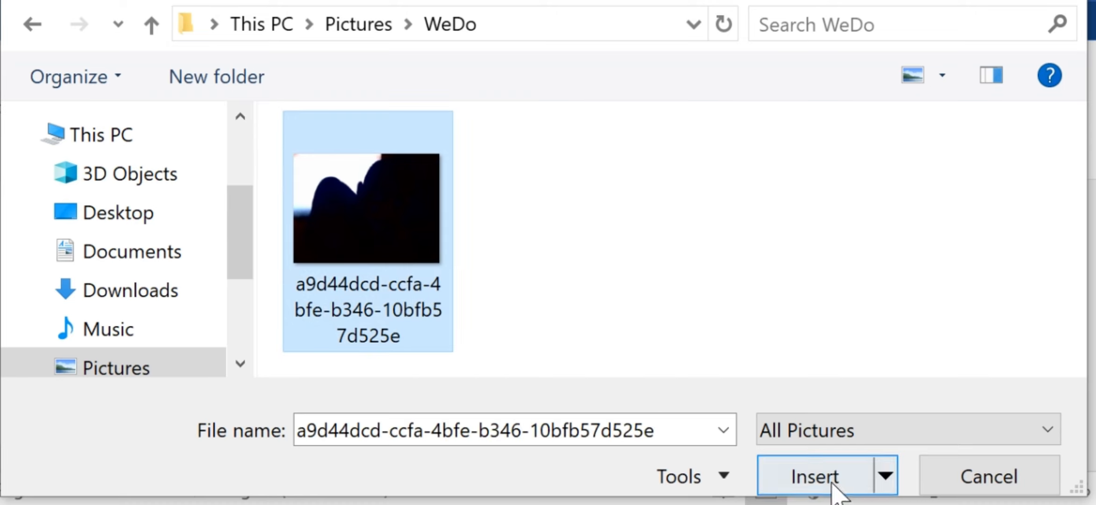
{"action": "left_click", "coordinate": [861, 466]}
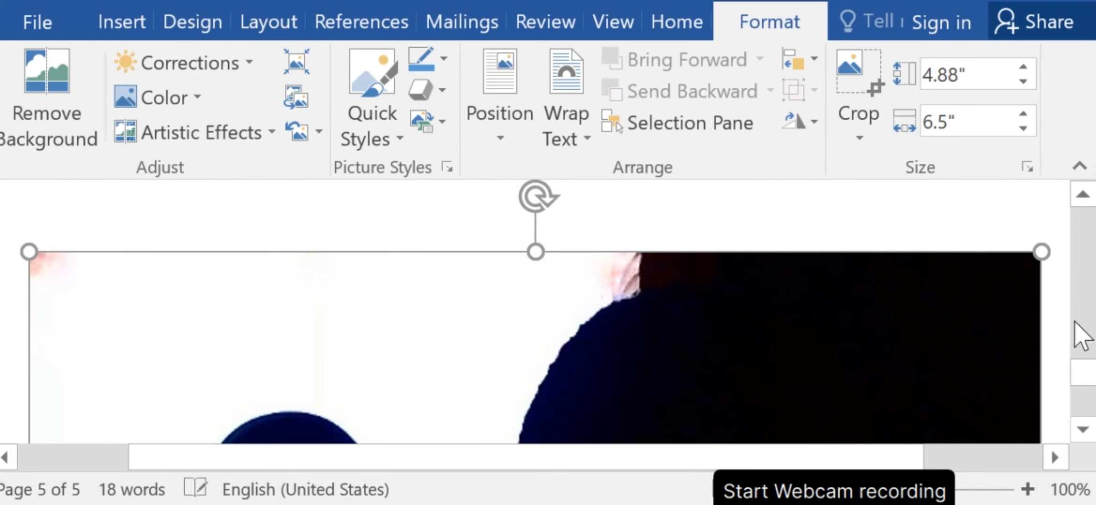
Resize the inserted picture on page 5 to about 4.49" high and 6.55" wide, and return to the insertion commands.
{"action": "left_click", "coordinate": [1085, 428]}
{"action": "left_click", "coordinate": [1085, 427]}
{"action": "left_click", "coordinate": [1085, 427]}
{"action": "left_click", "coordinate": [1085, 427]}
{"action": "left_click", "coordinate": [1085, 427]}
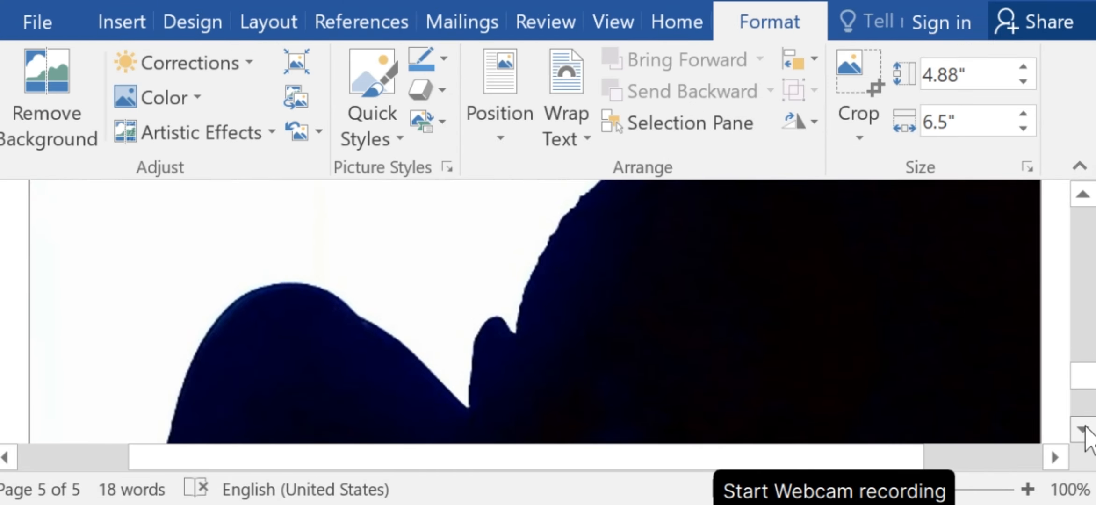
{"action": "left_click", "coordinate": [1085, 427]}
{"action": "left_click", "coordinate": [1085, 428]}
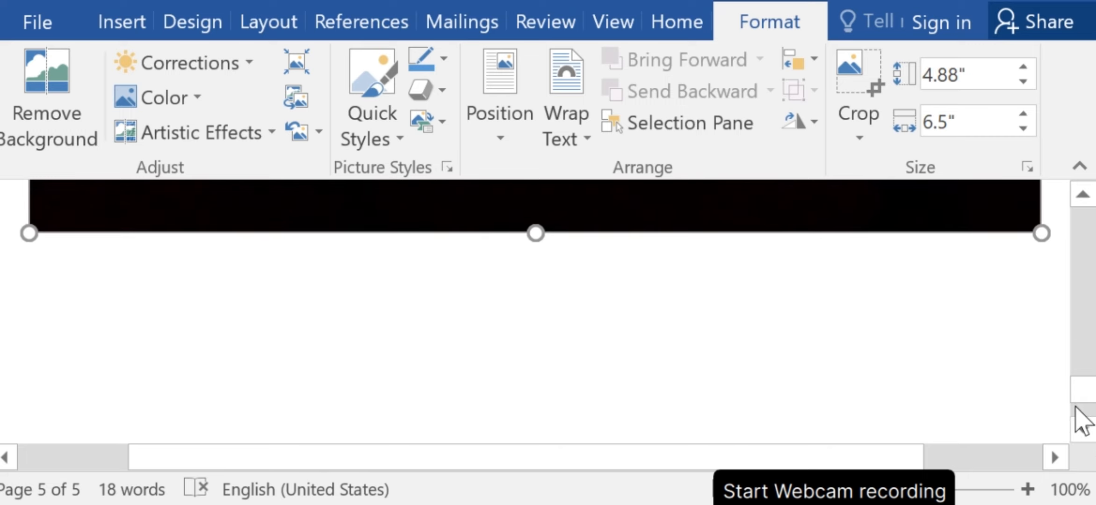
{"action": "mouse_move", "coordinate": [1085, 397]}
{"action": "left_mouse_down"}
{"action": "mouse_move", "coordinate": [1090, 361]}
{"action": "mouse_move", "coordinate": [1090, 387]}
{"action": "left_mouse_up"}
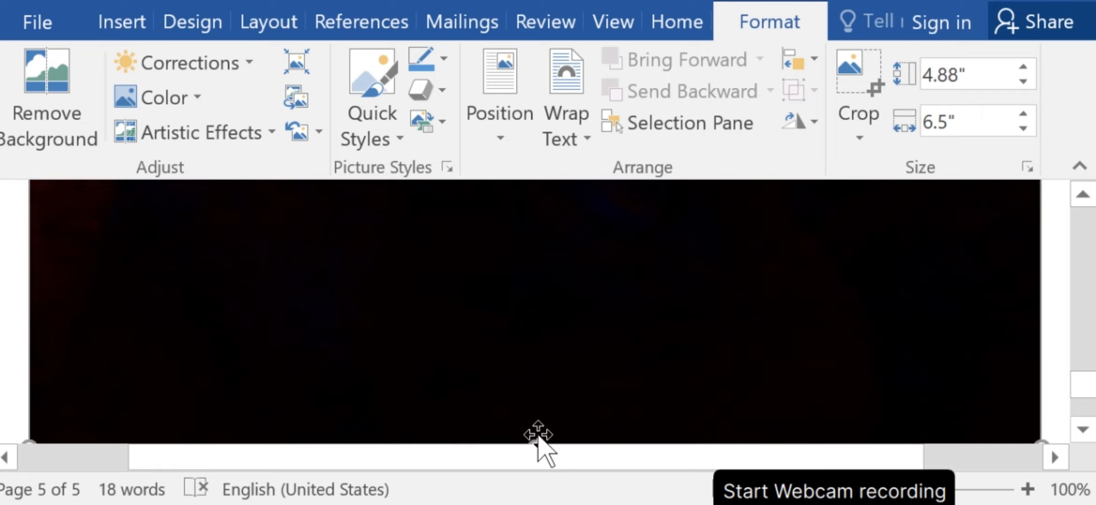
{"action": "left_click_drag", "start_coordinate": [536, 443], "coordinate": [520, 384]}
{"action": "left_click_drag", "start_coordinate": [1041, 384], "coordinate": [1091, 372]}
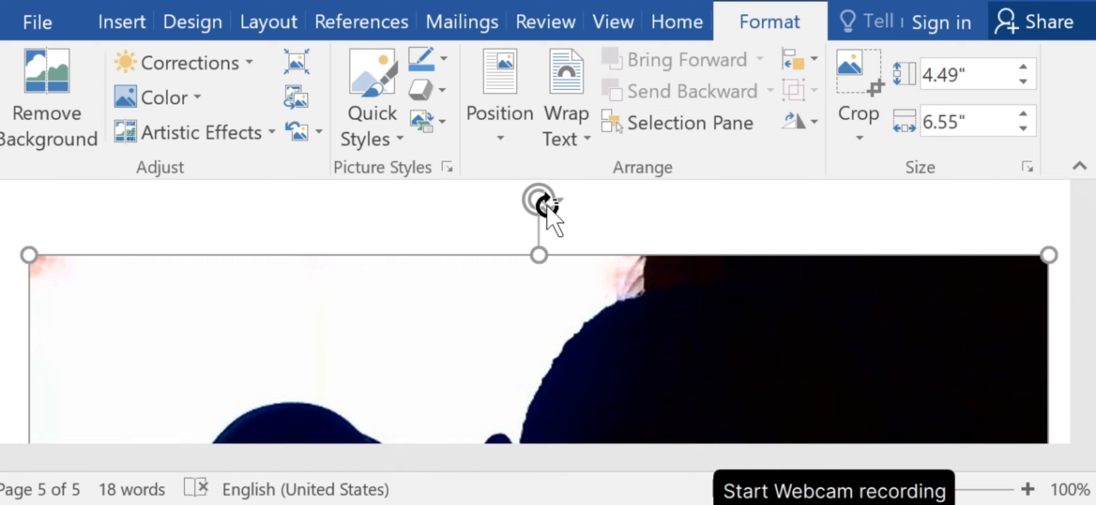
{"action": "left_click", "coordinate": [123, 29]}
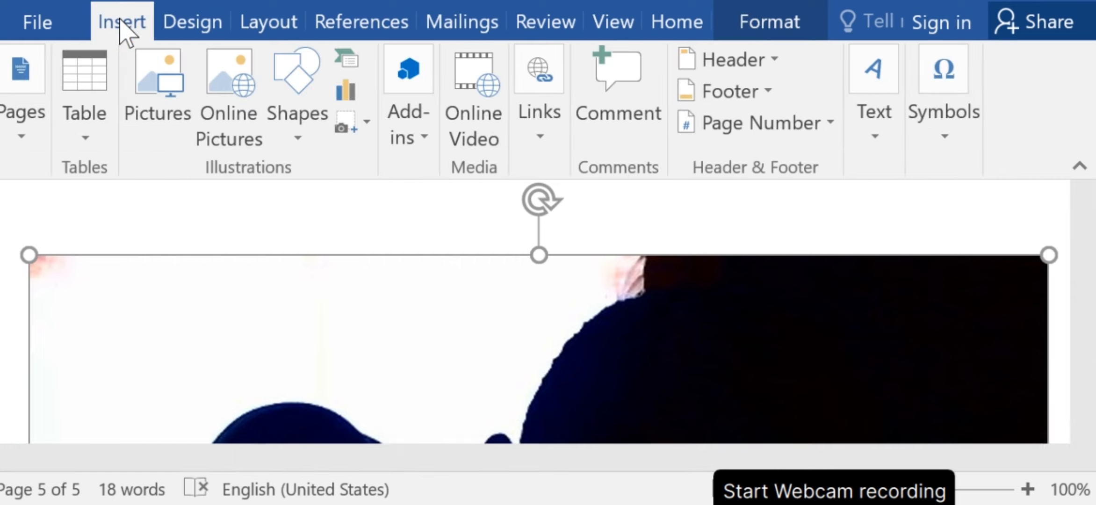